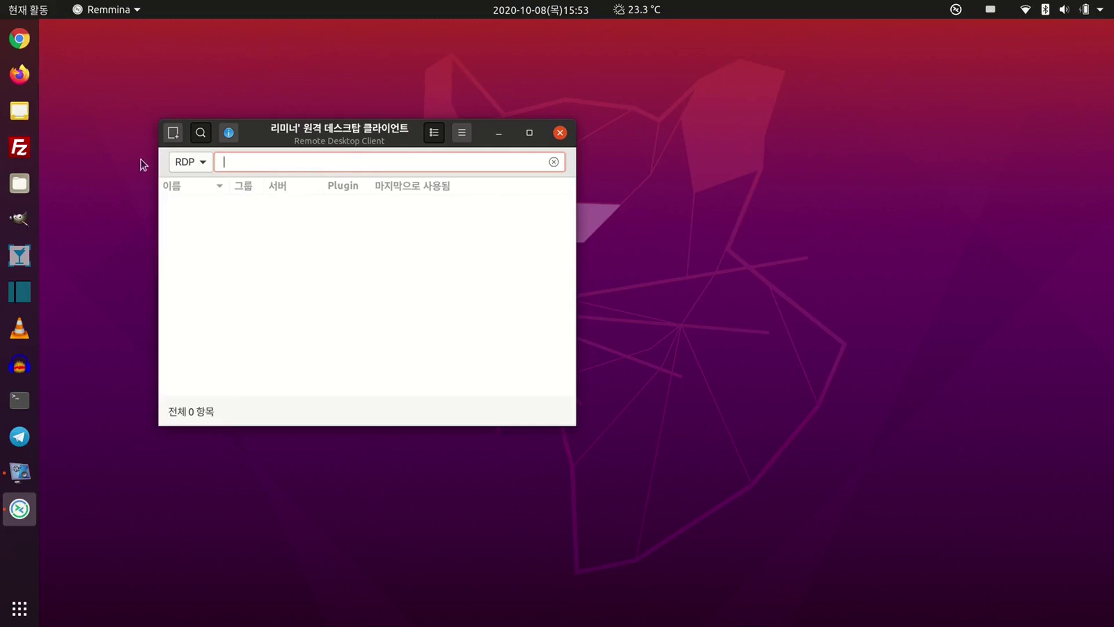
- Create a new connection profile named 'jeasu-win10' using the RDP protocol
click(173, 132)
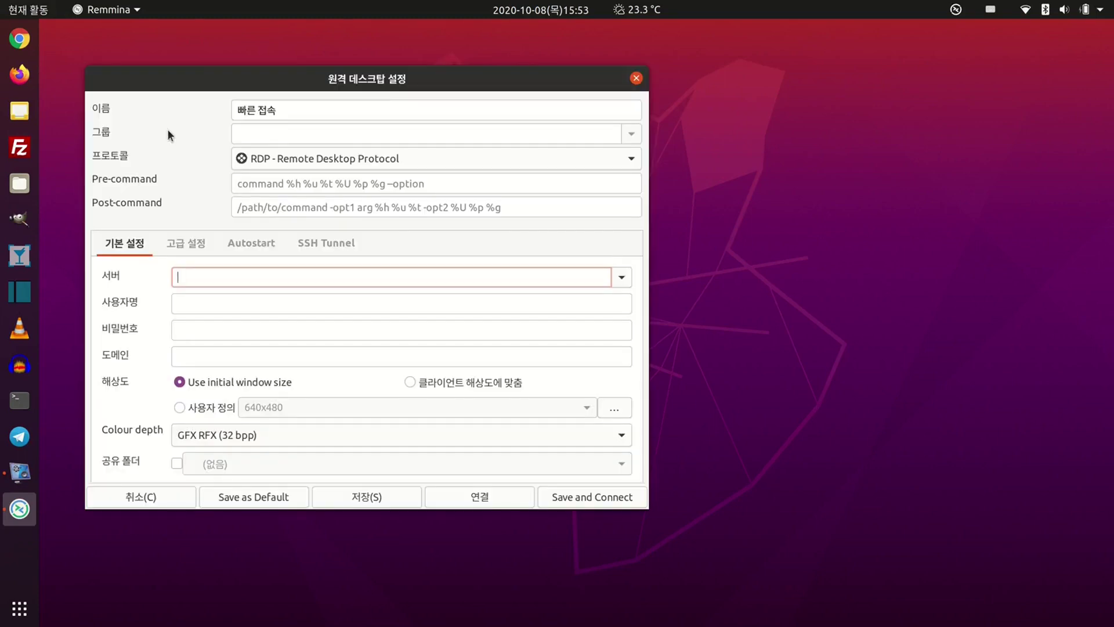
drag(237, 110, 302, 110)
key(BackSpace)
text(jeasu-win10)
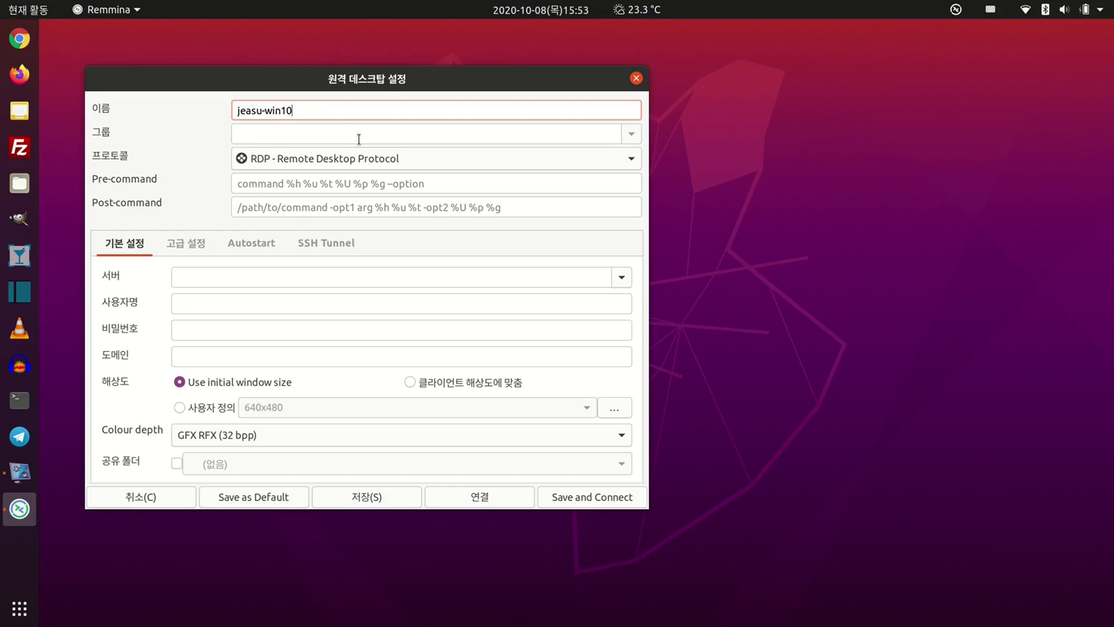
click(418, 156)
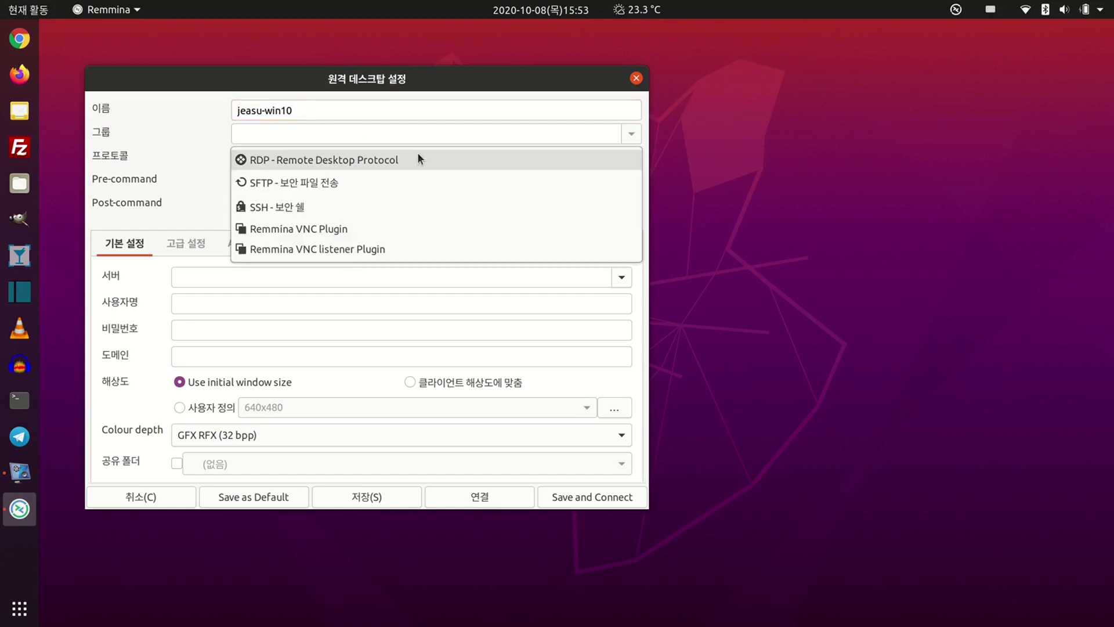
click(418, 155)
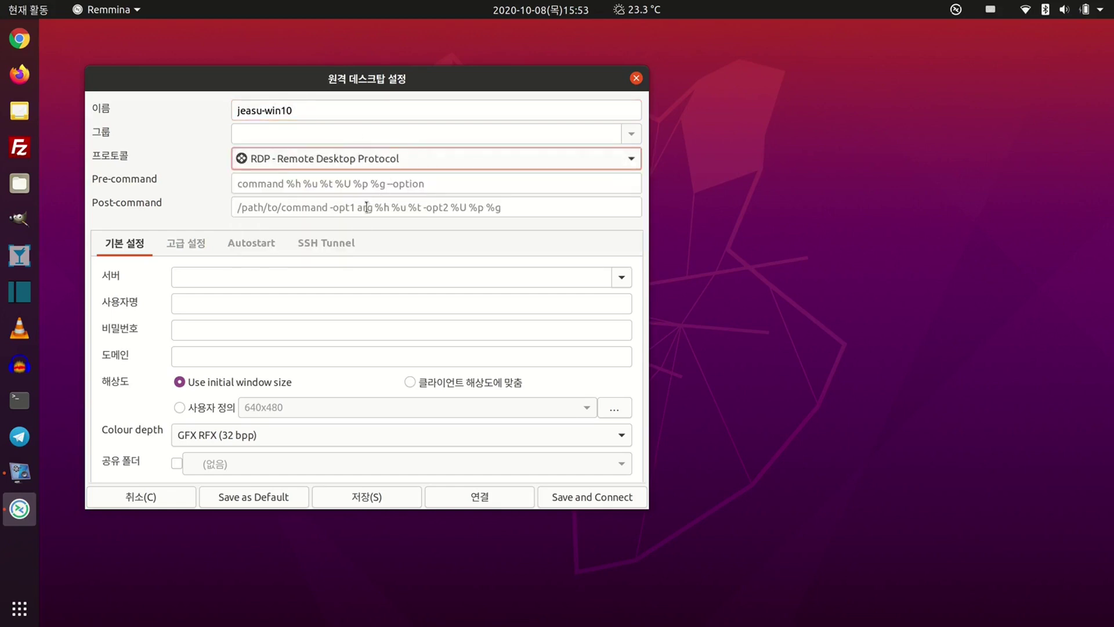
- Enter server 192.168.0.4 with the account's username and password, then save and connect
click(323, 278)
text(19)
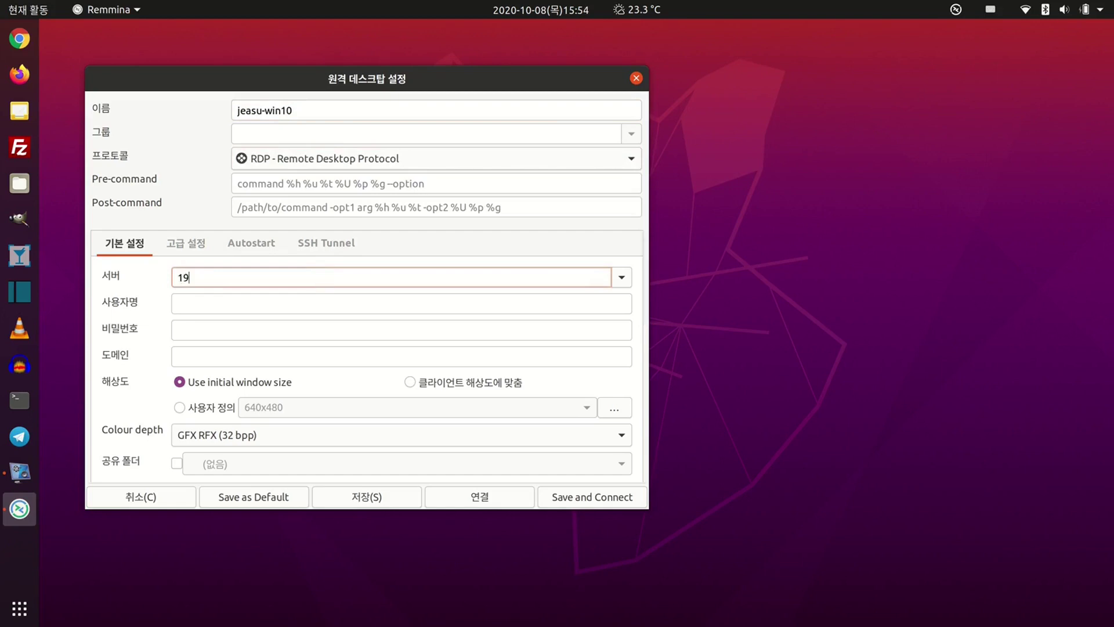
text(2.168.0.4)
click(323, 300)
text(jeasu)
click(318, 328)
text(••••)
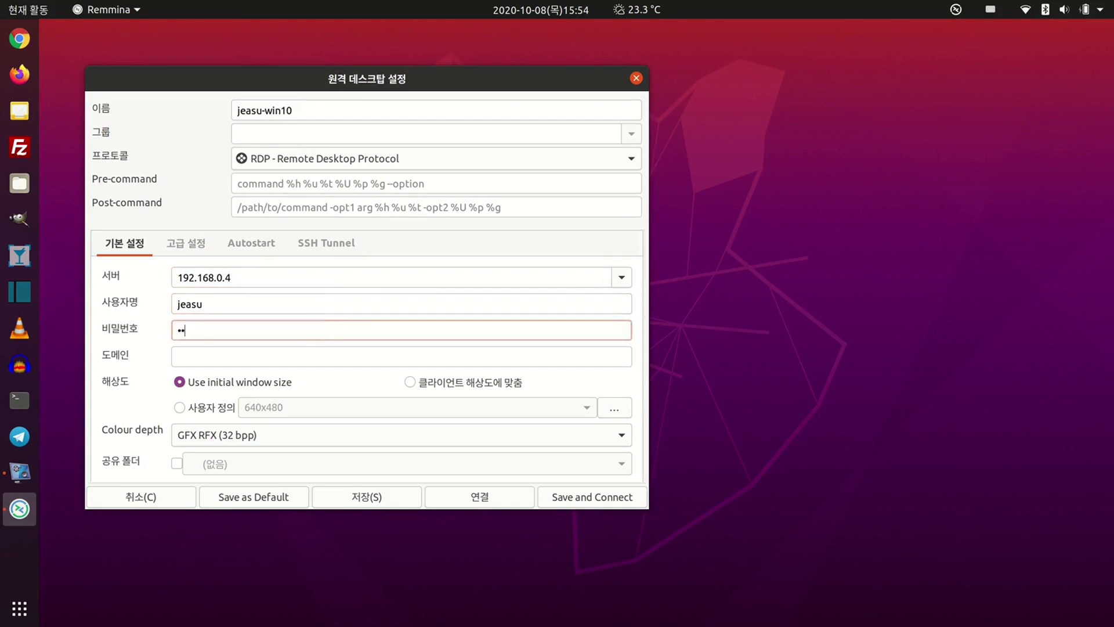
text(••••)
click(575, 505)
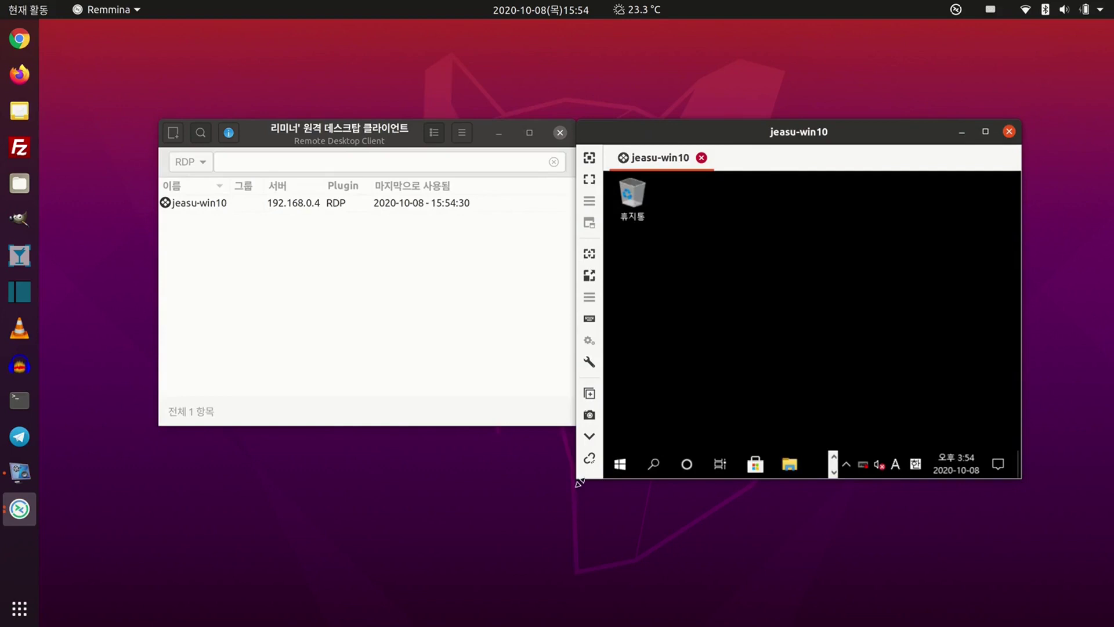
- Enlarge the remote window with dynamic resolution on, then maximize and restore it
drag(578, 479, 463, 544)
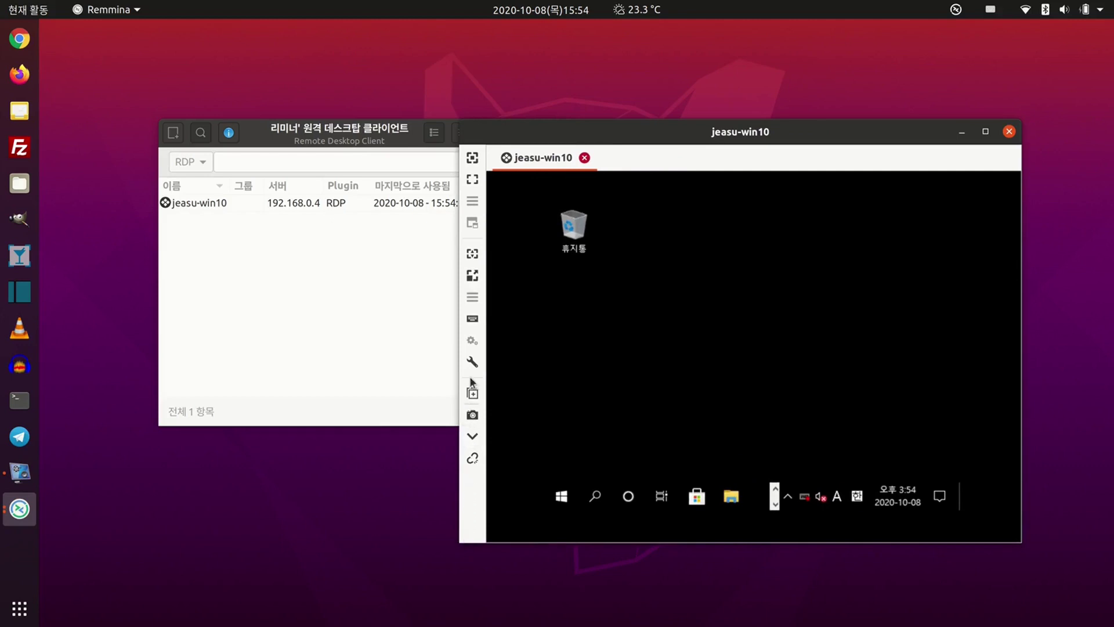
click(473, 254)
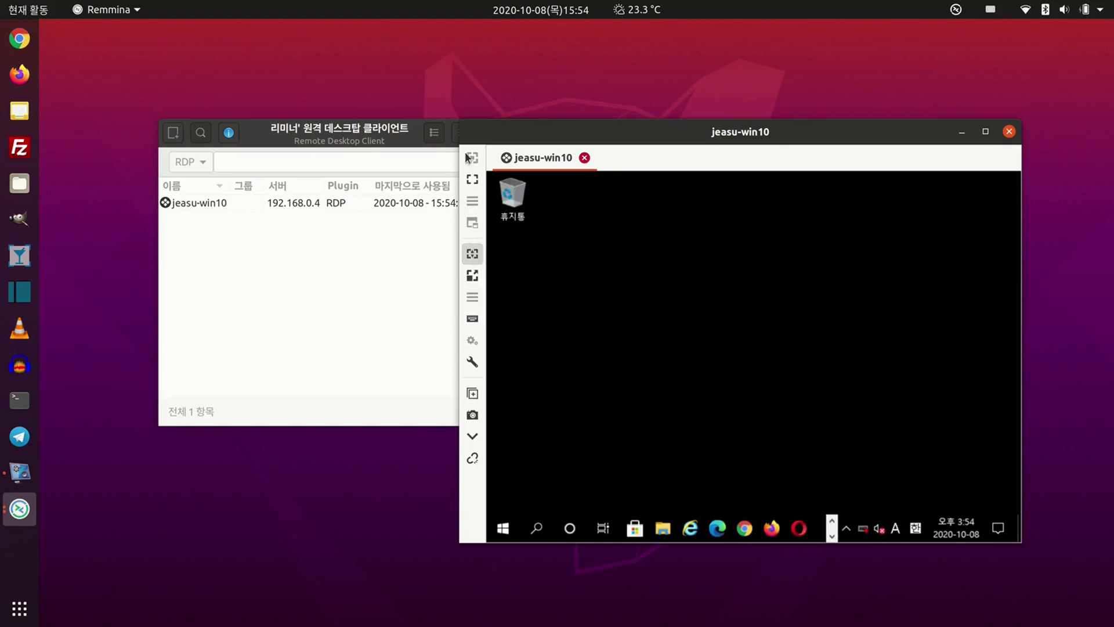
drag(461, 123, 362, 53)
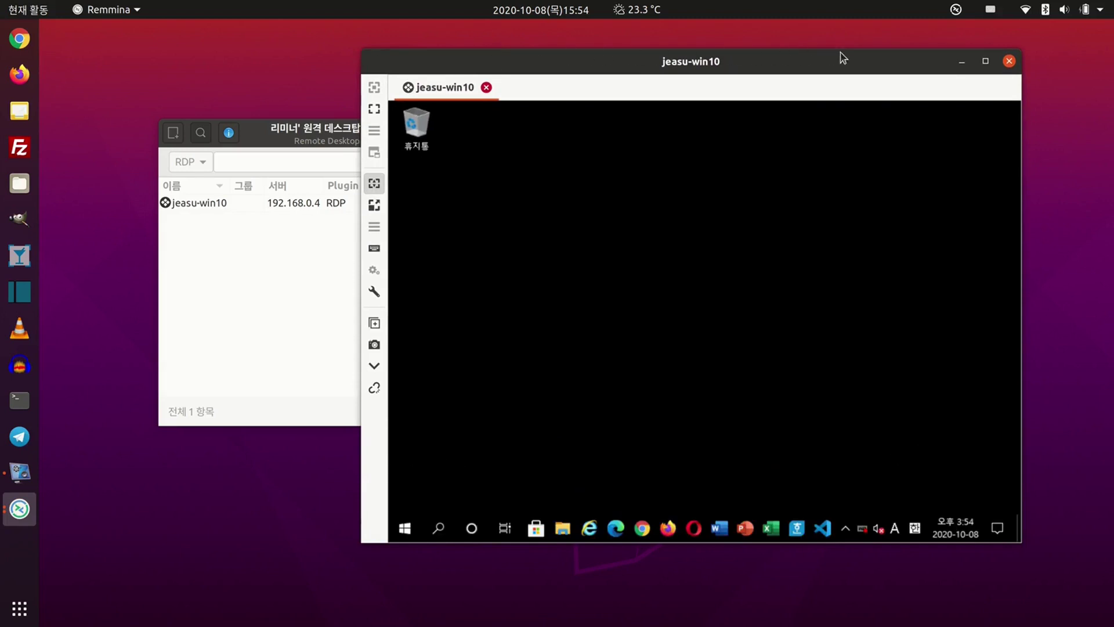
click(984, 62)
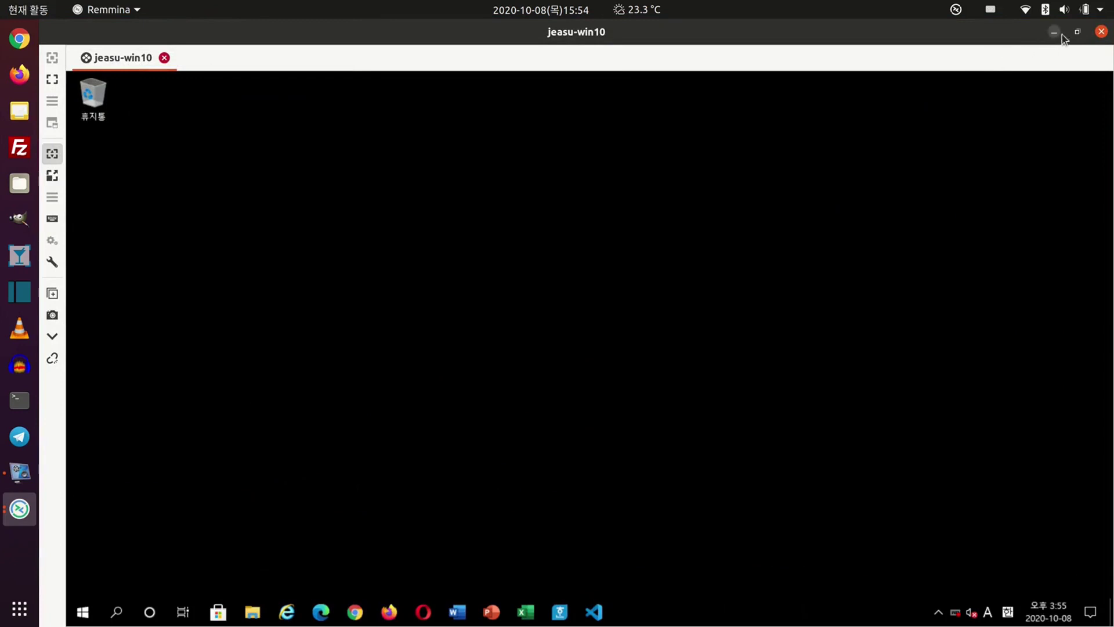
click(1078, 33)
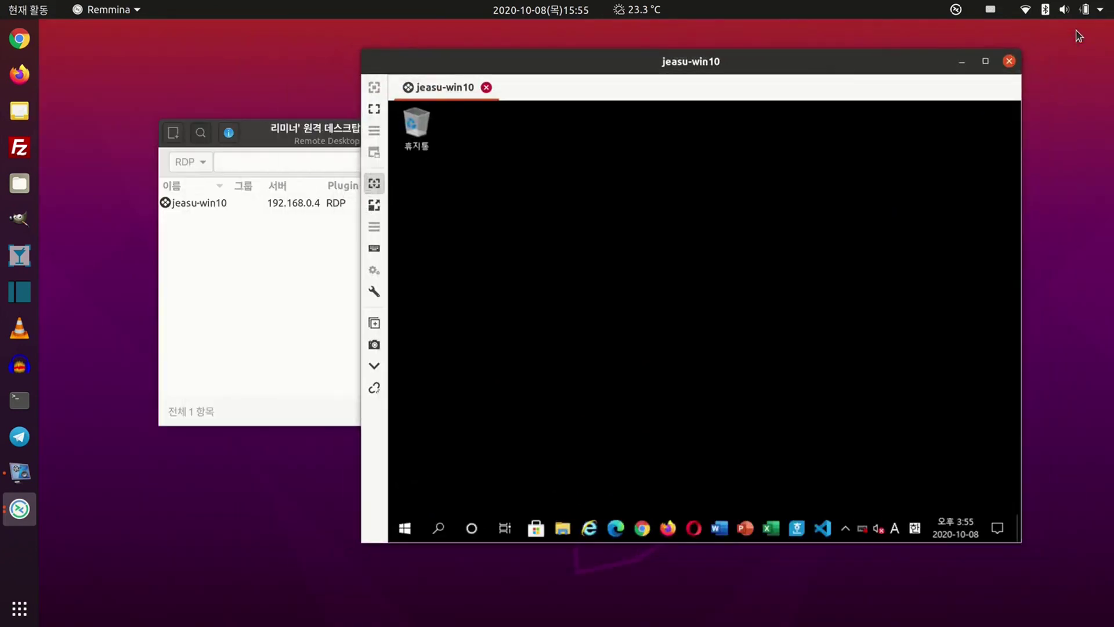
- Disconnect from the Windows session via Start > Power > 연결 끊기
click(406, 528)
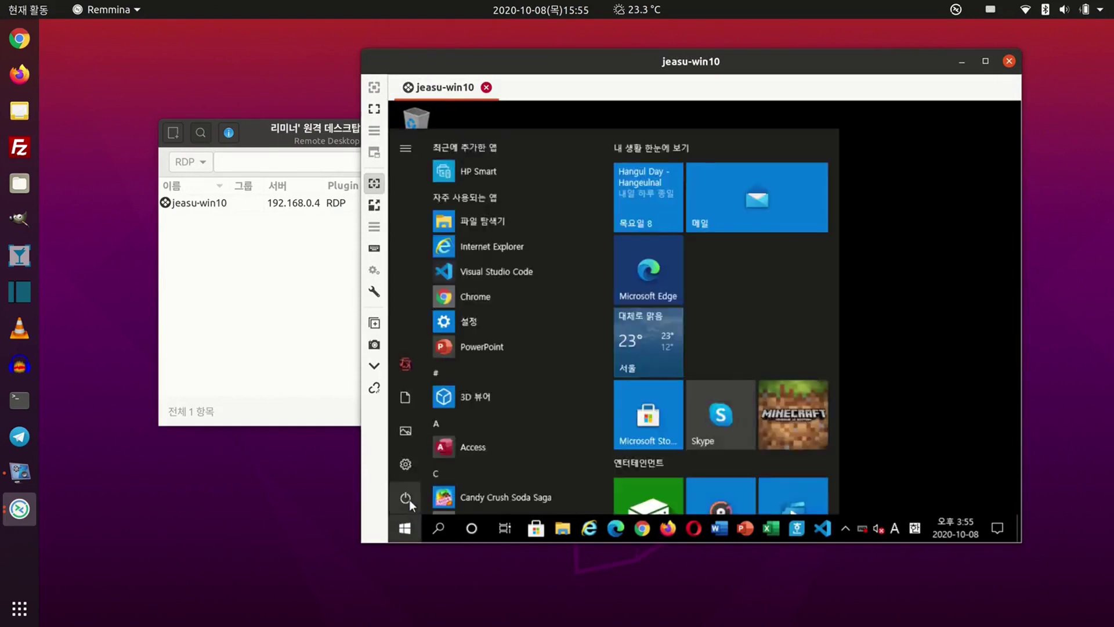
click(409, 500)
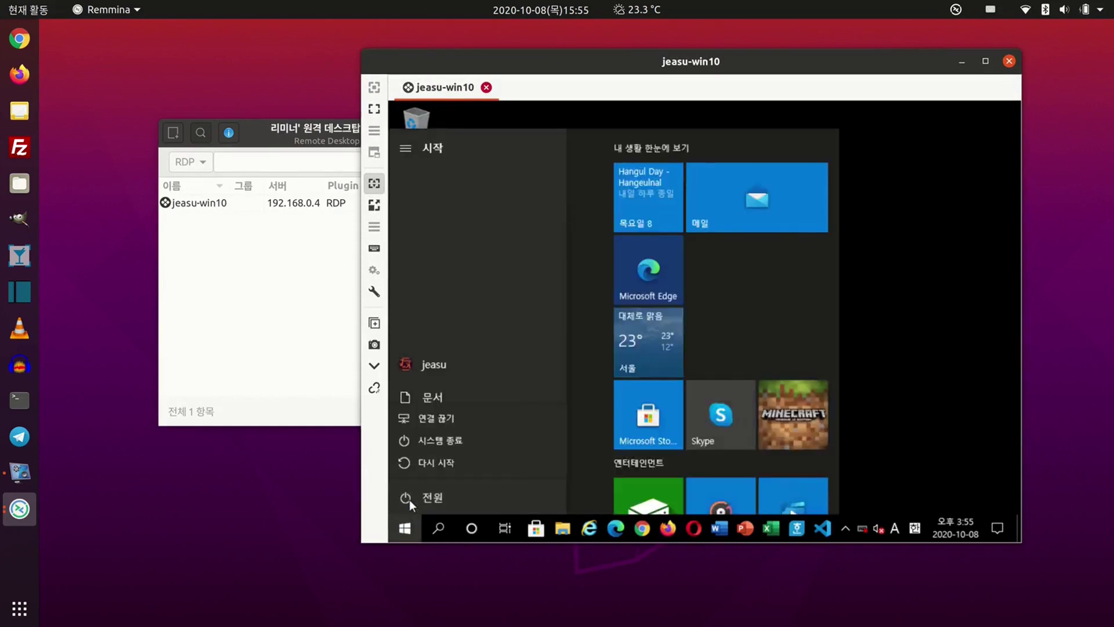
click(477, 418)
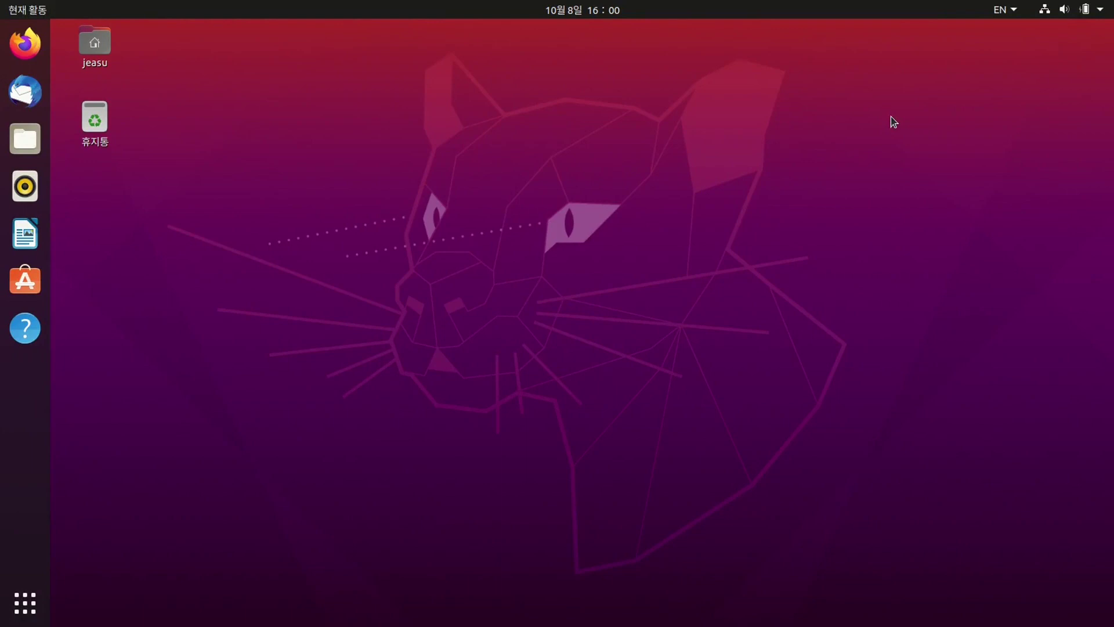
- Open GNOME Settings from the system menu and switch Sharing on
click(1085, 11)
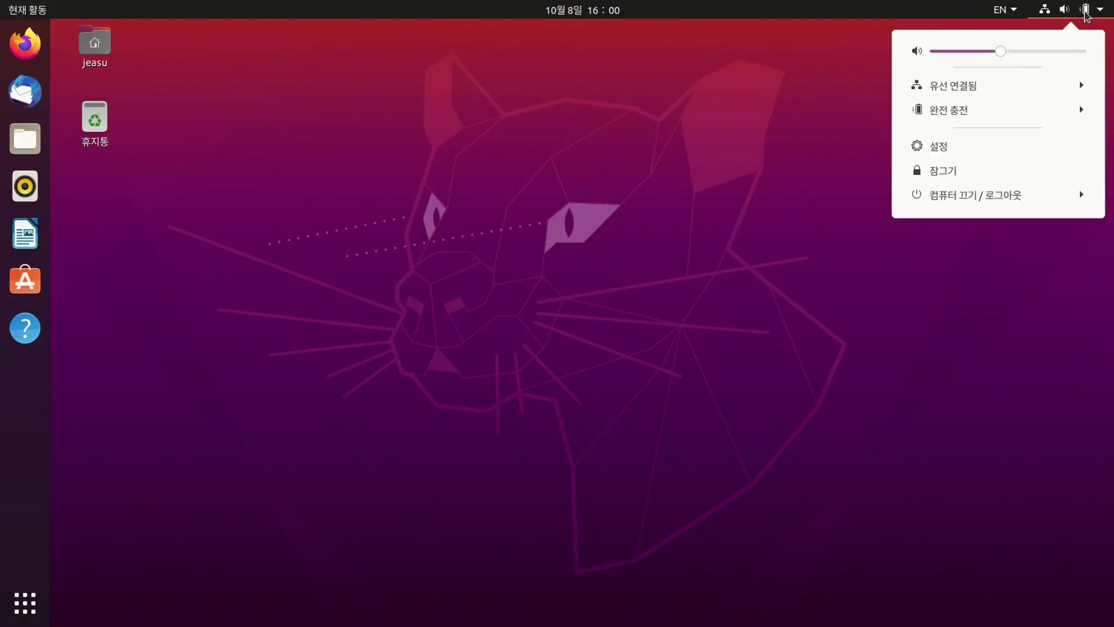
click(1015, 147)
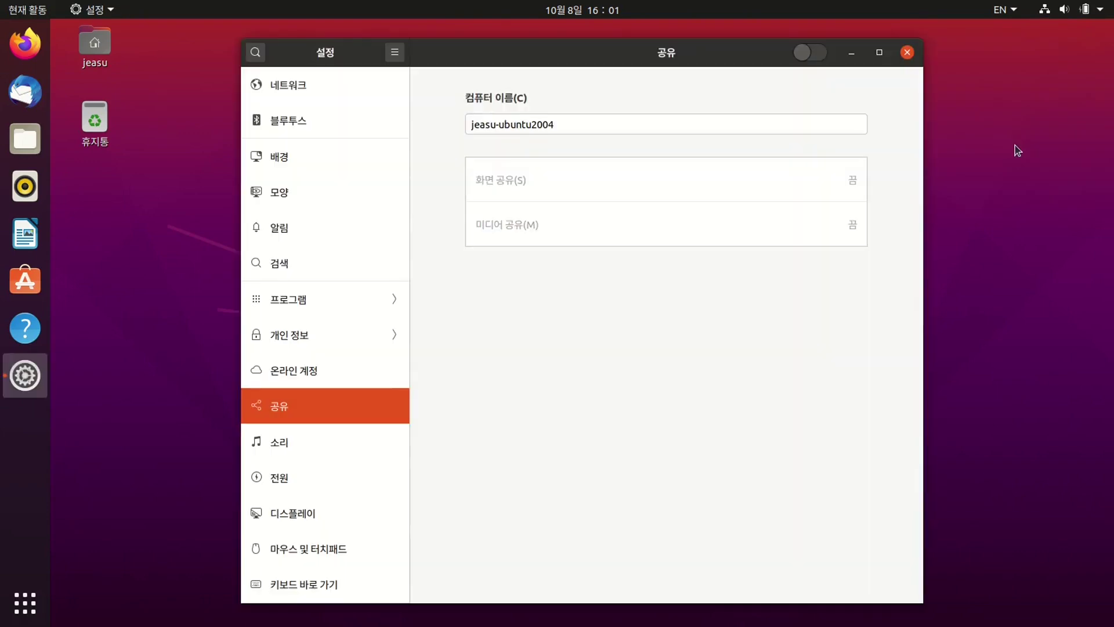
click(822, 53)
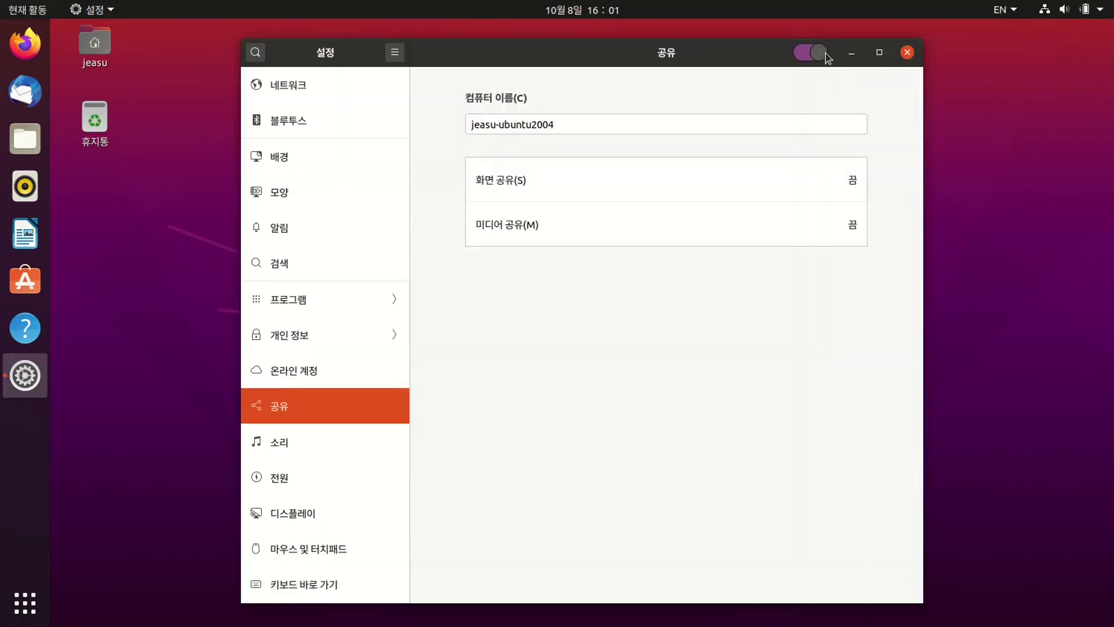
- Enable 화면 공유 on 유선 연결 1 with 암호 필요 and an access password
click(795, 180)
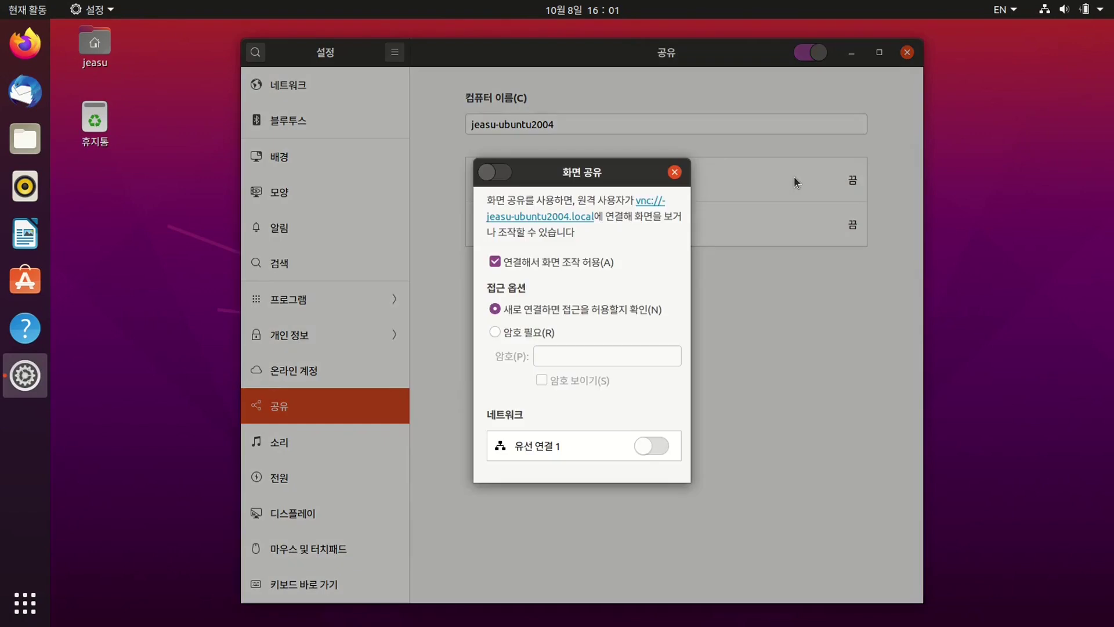
click(505, 172)
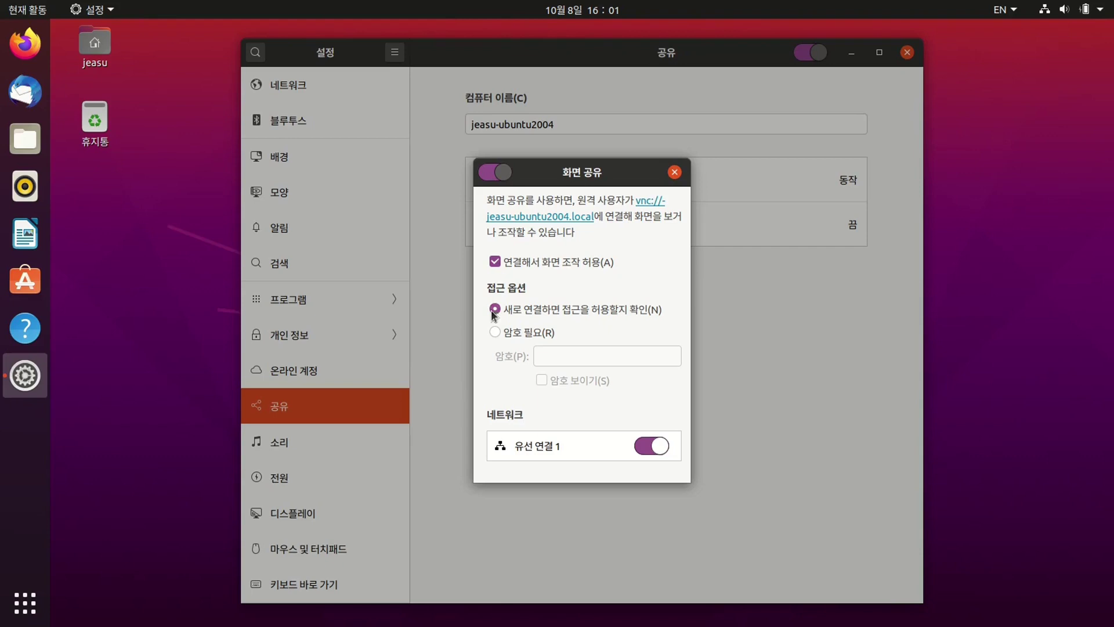
click(494, 332)
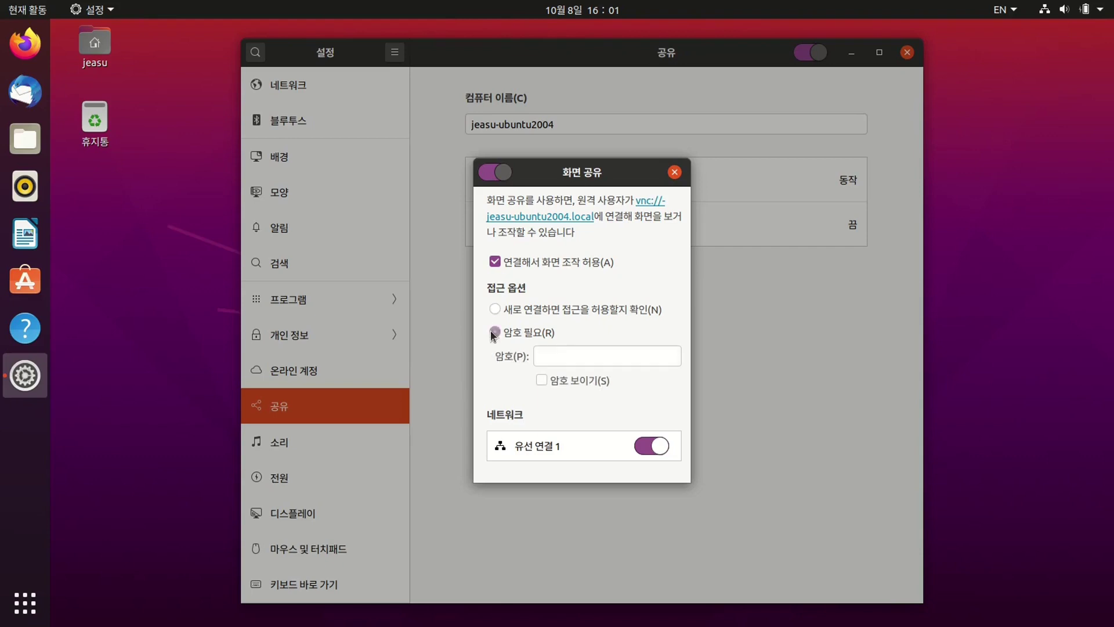
click(559, 356)
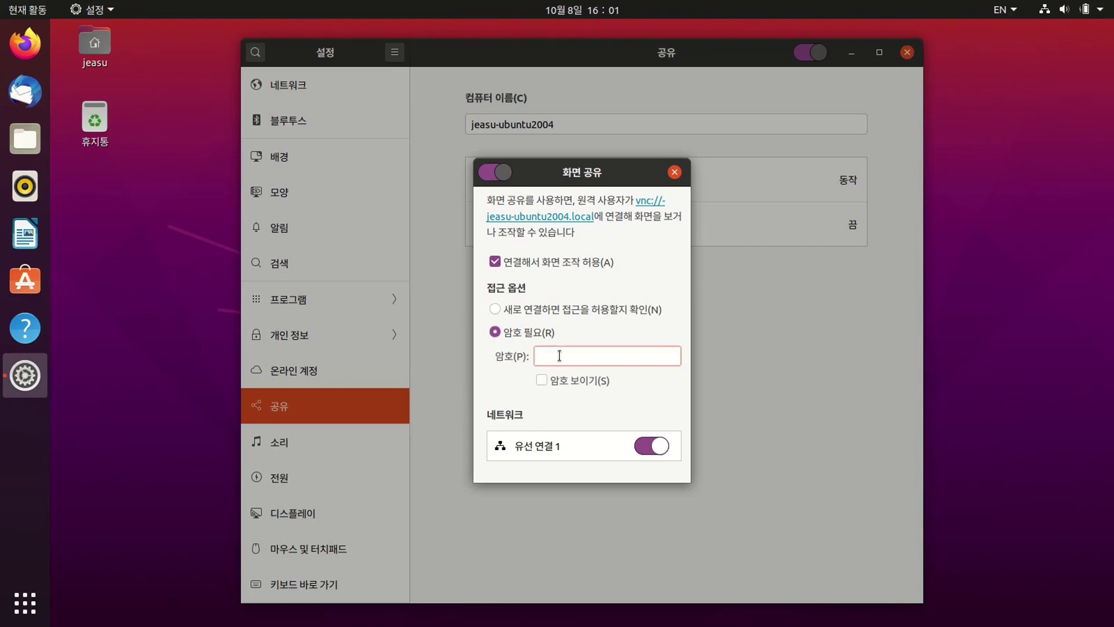
text(12345678)
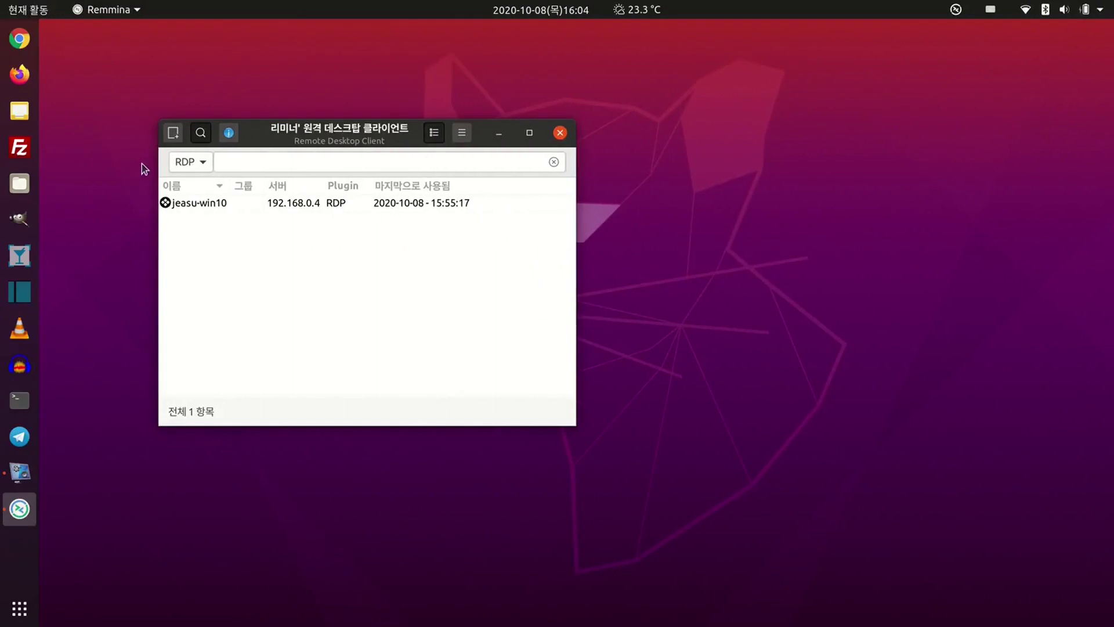
- Create a new VNC connection profile named 'jeasu-ubuntu2004'
click(173, 134)
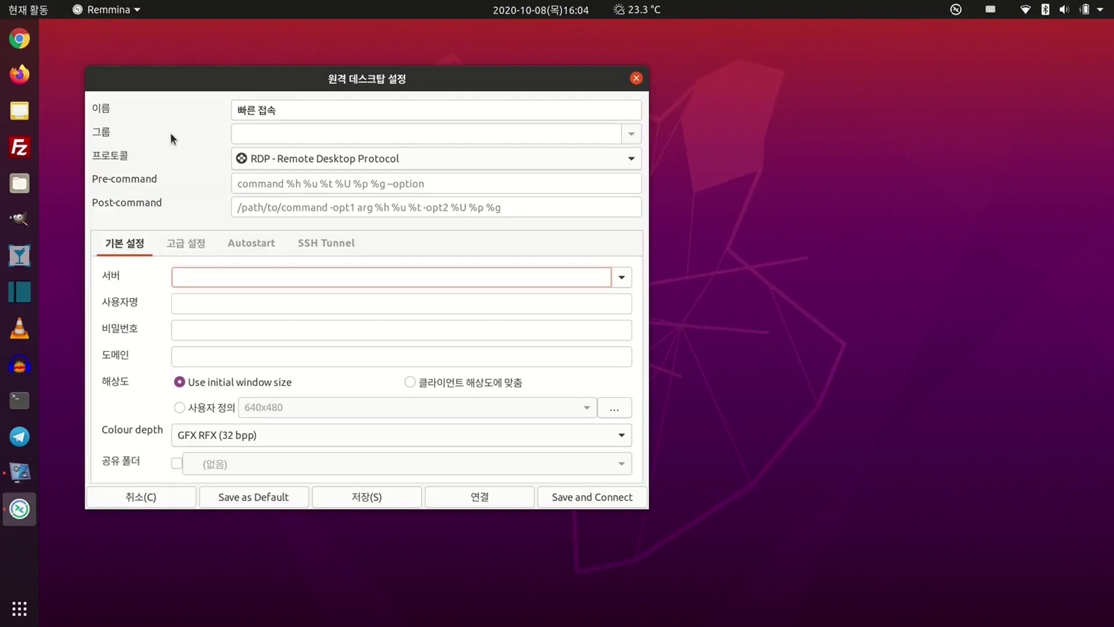
click(260, 158)
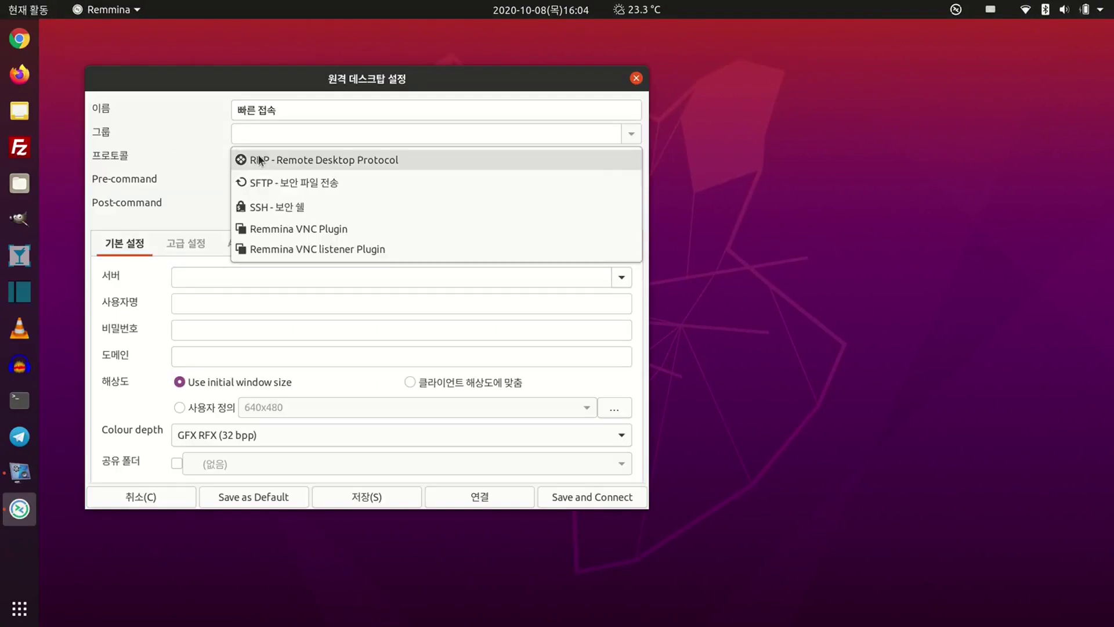
click(273, 228)
drag(237, 112, 295, 112)
text(je)
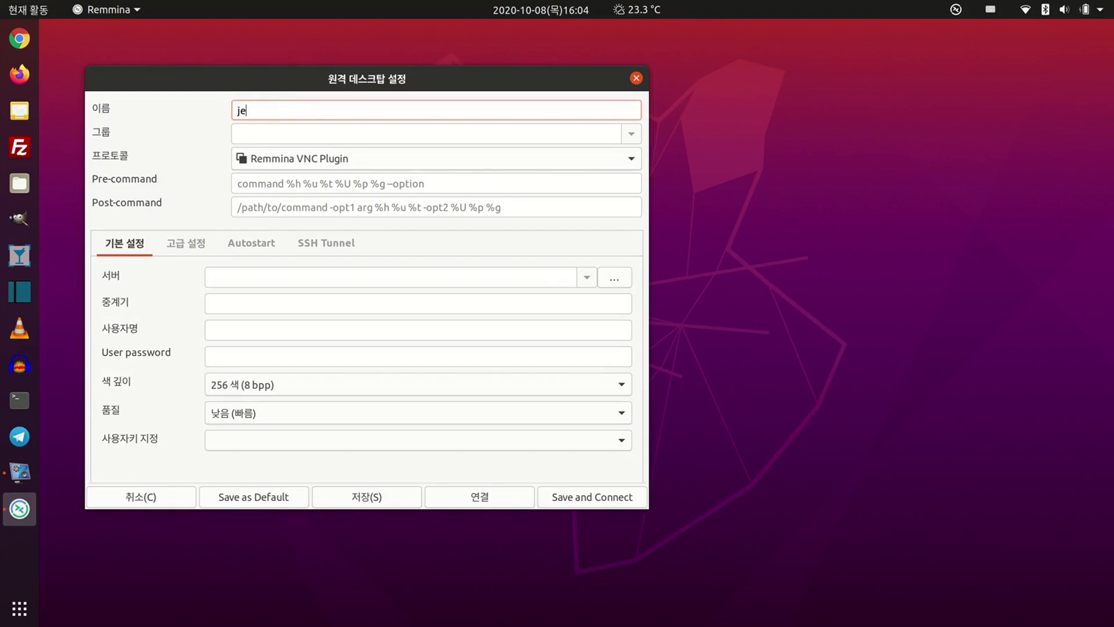
text(asu-ubuntu2004)
- Enter server 192.168.0.5 along with the account's username and password
click(276, 277)
text(192)
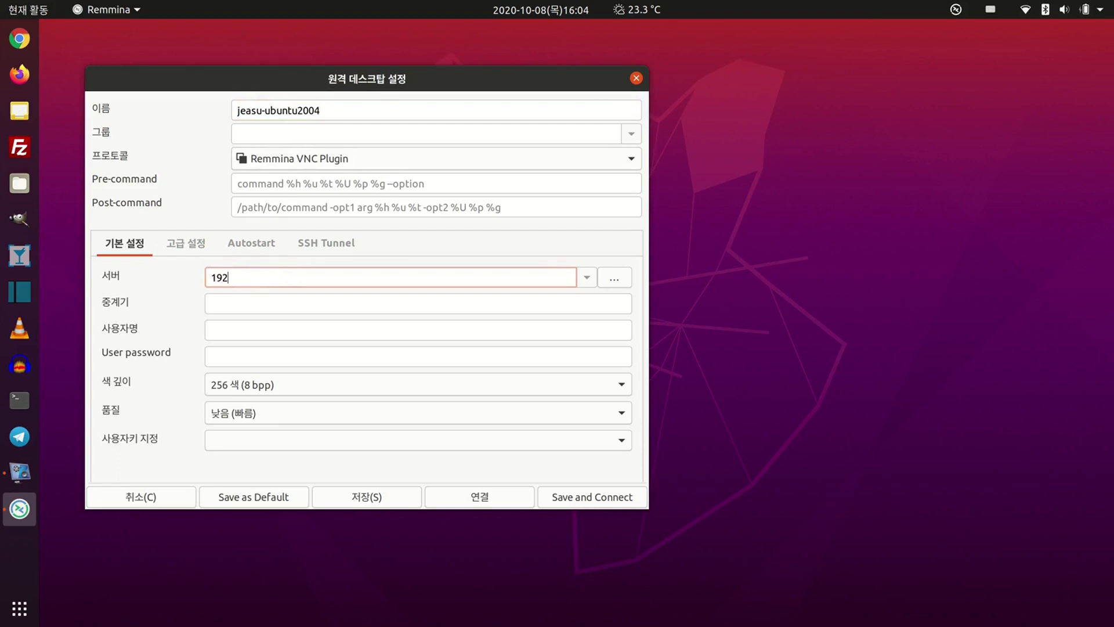
text(.168.0.5)
click(273, 330)
text(jeasu)
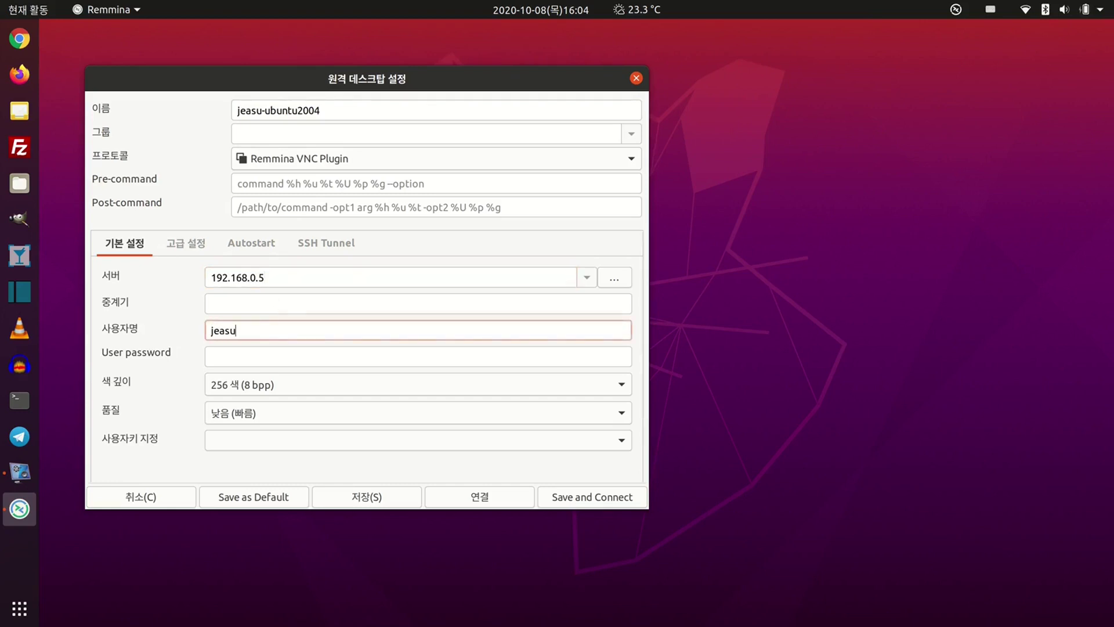
click(276, 358)
text(••••••••)
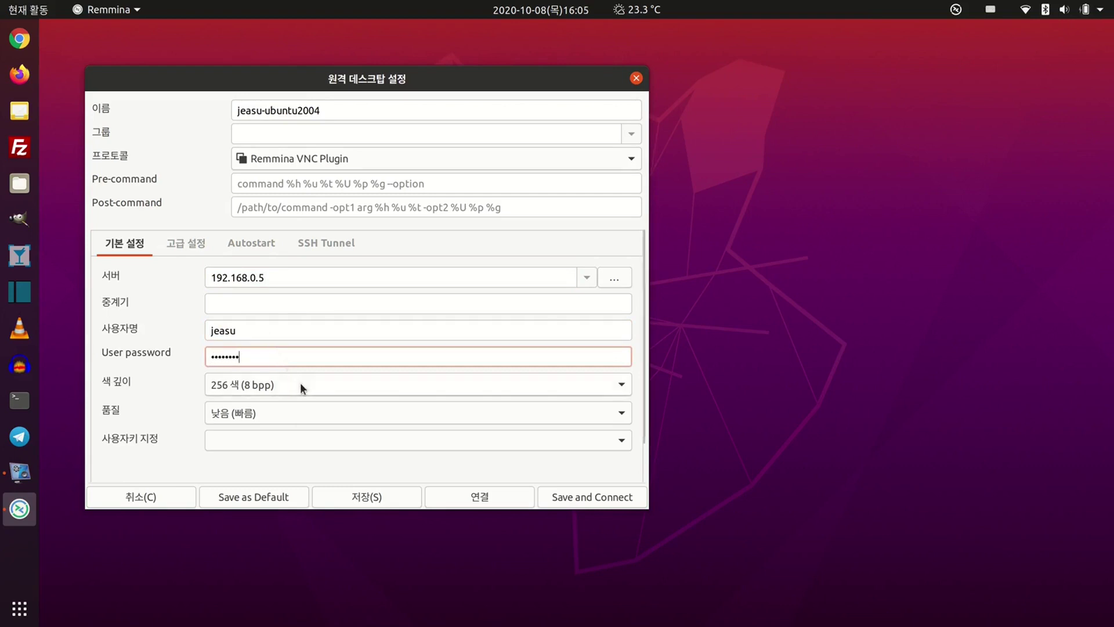
- Set colour depth to 실제 색감 (32 bpp) and quality to 보통, then save and connect
click(301, 383)
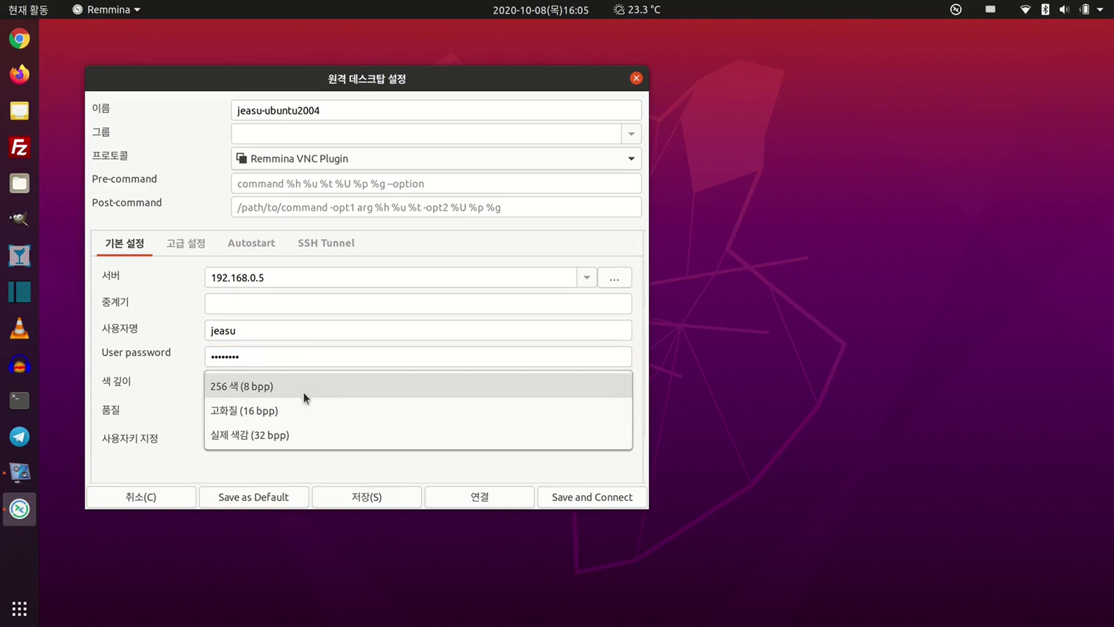
click(313, 442)
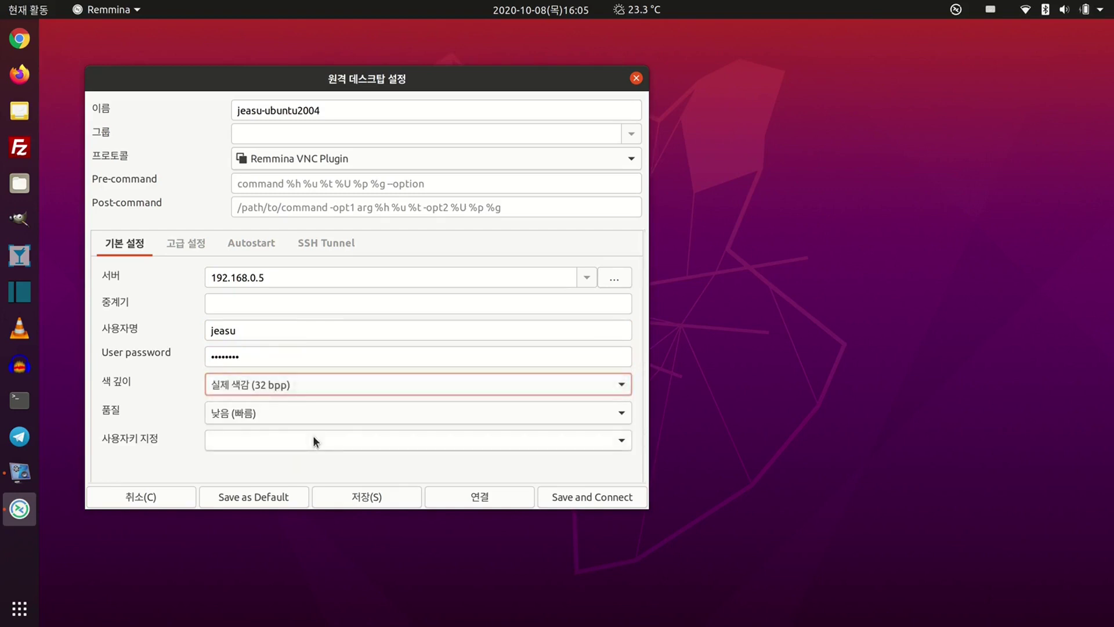
click(315, 413)
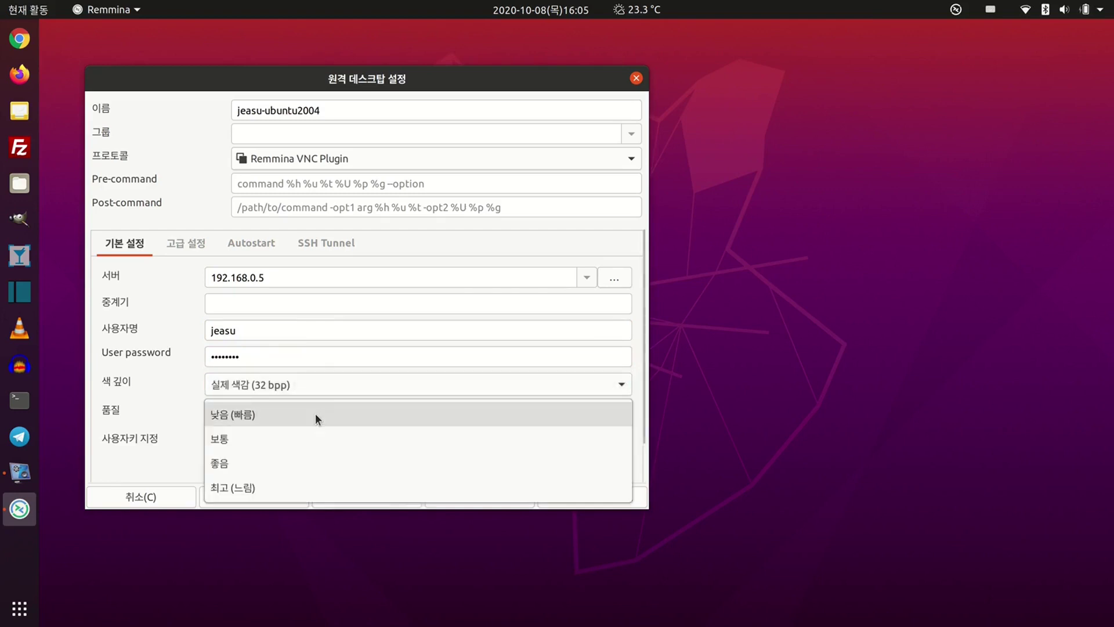
click(318, 430)
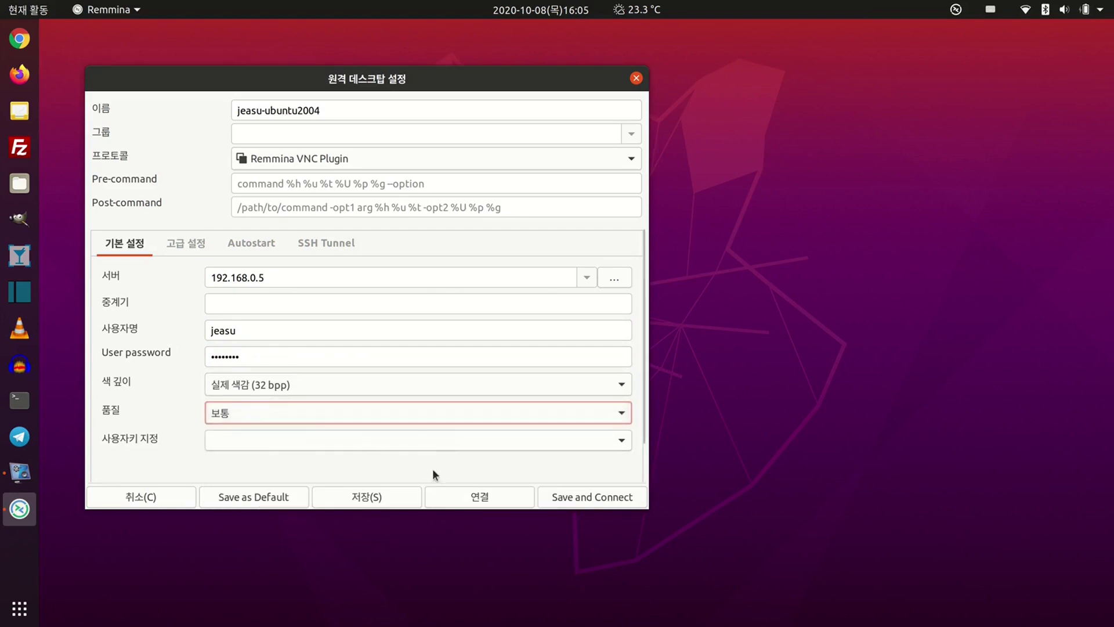
click(587, 503)
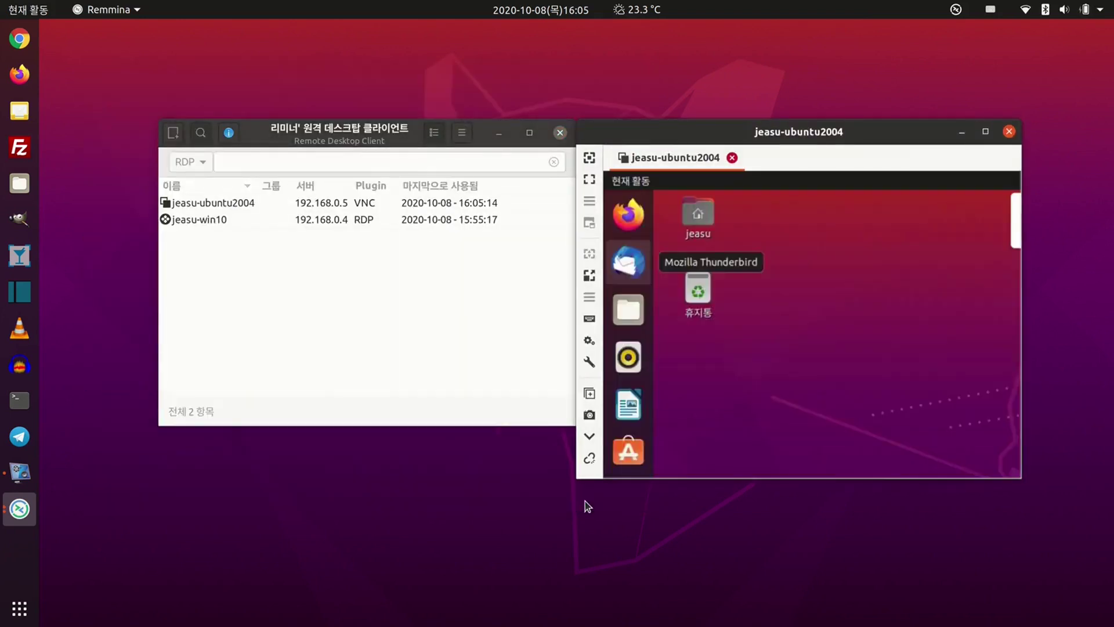
- Enlarge the VNC session window and turn on scaled mode
drag(635, 476, 616, 487)
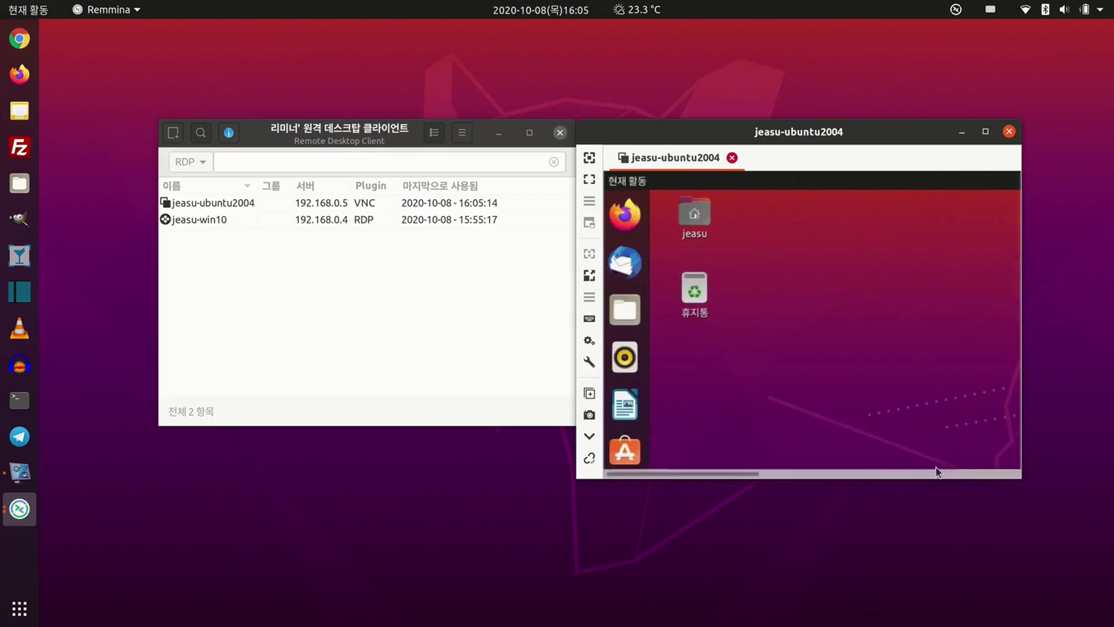
drag(1016, 303, 1021, 466)
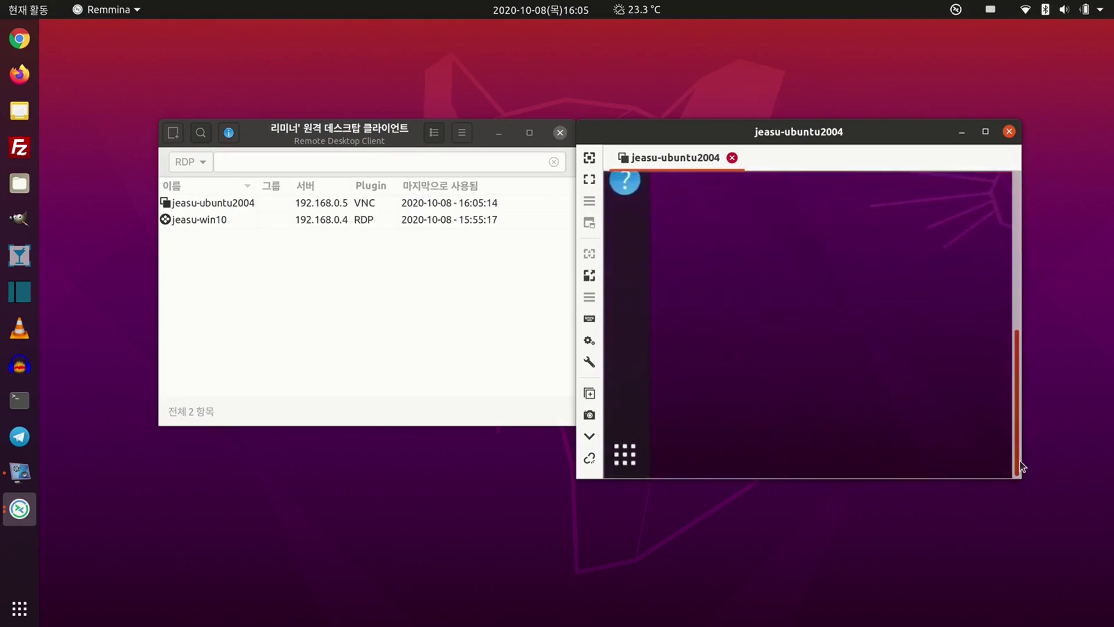
drag(577, 481, 462, 537)
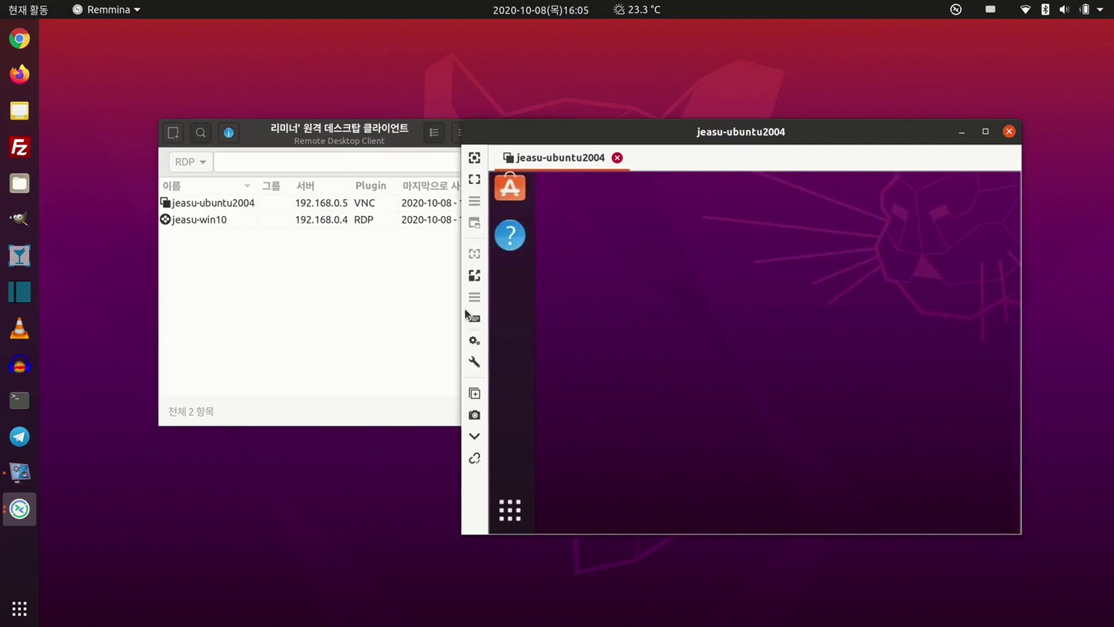
click(474, 277)
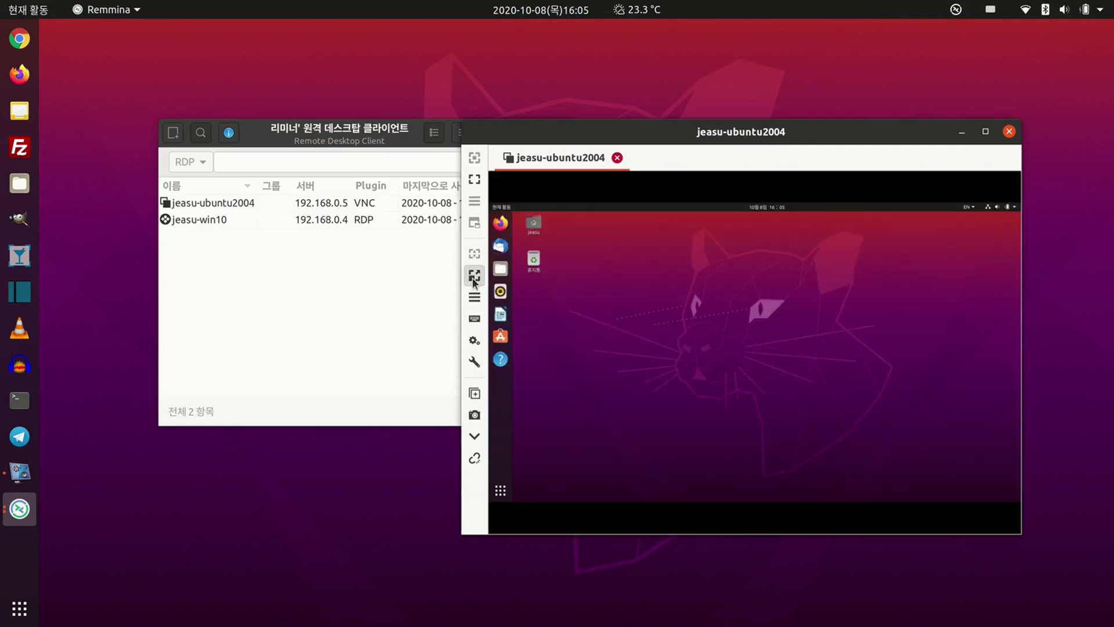
- Widen the window further, maximize and restore it, then disconnect the session
drag(451, 296, 347, 324)
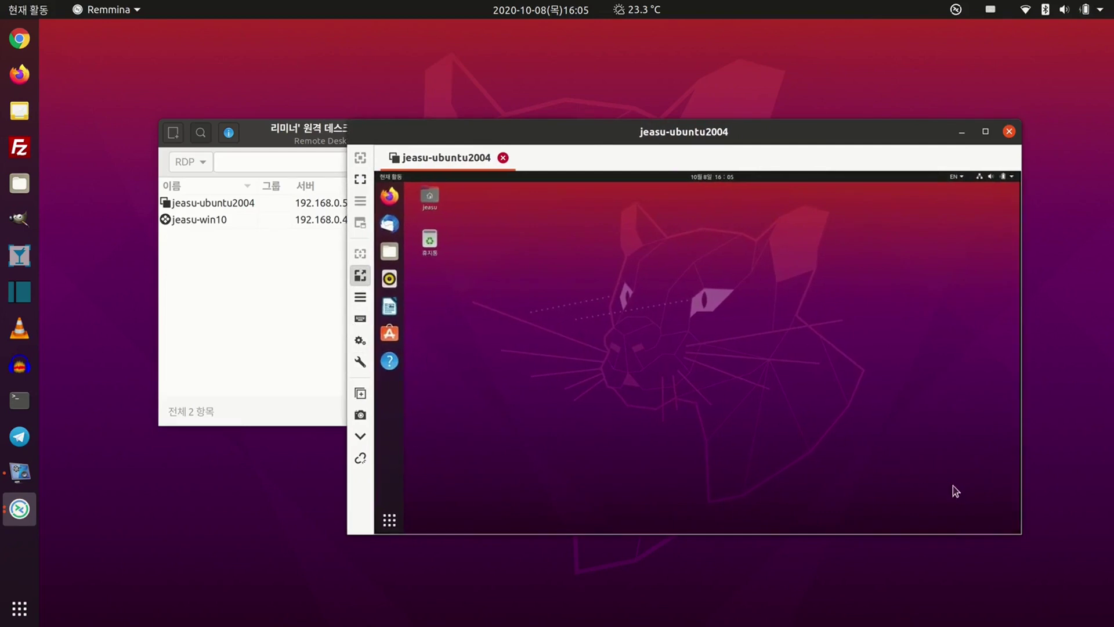
drag(1018, 531, 1106, 617)
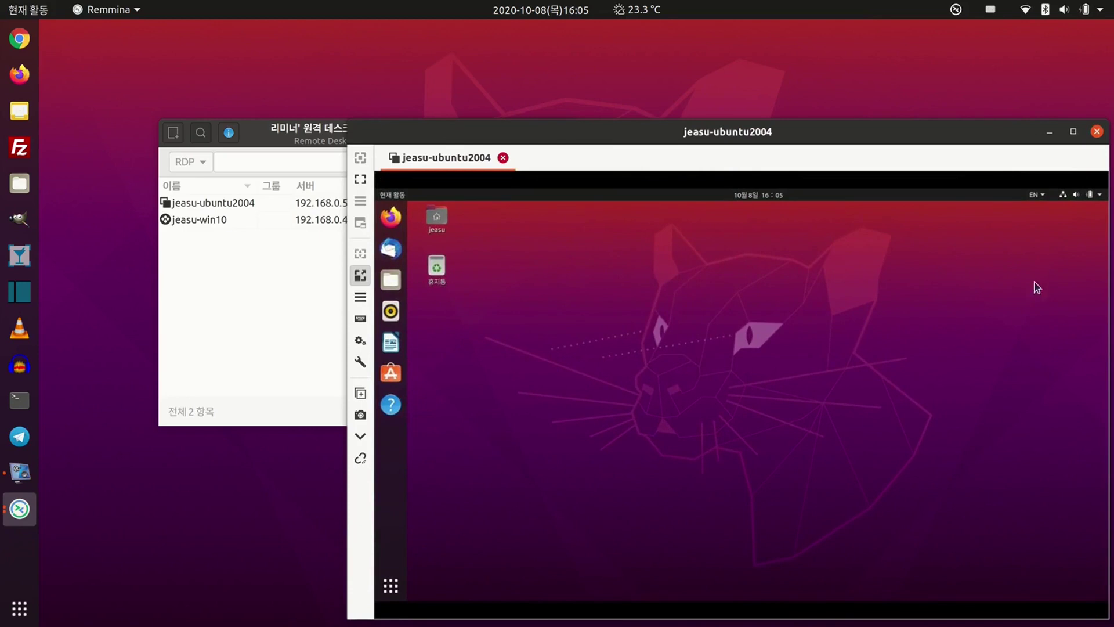
click(1071, 133)
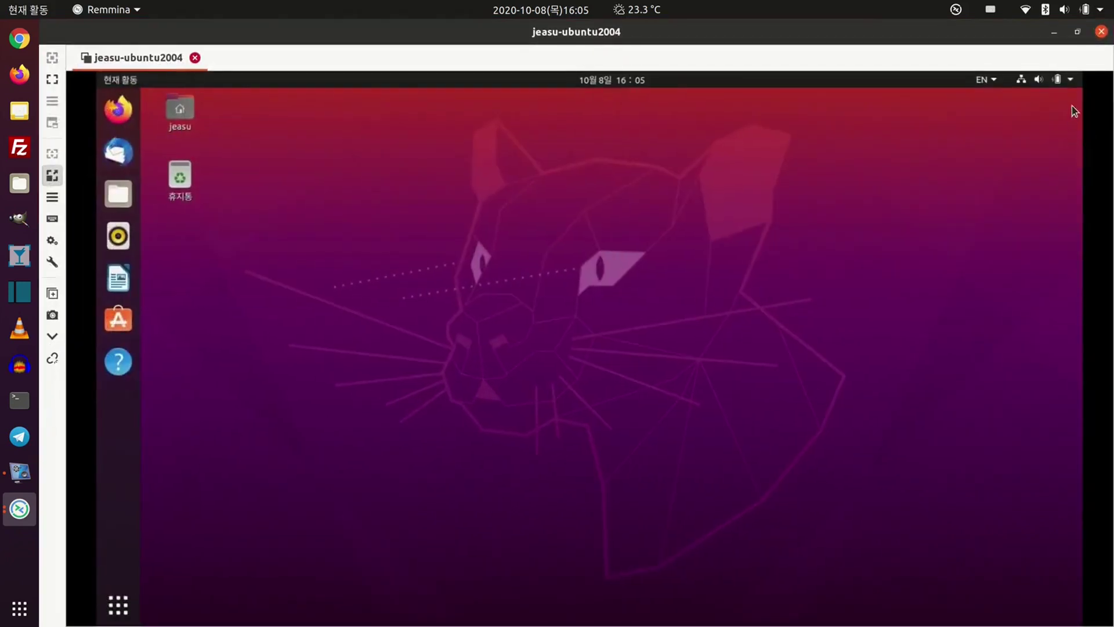
click(1078, 32)
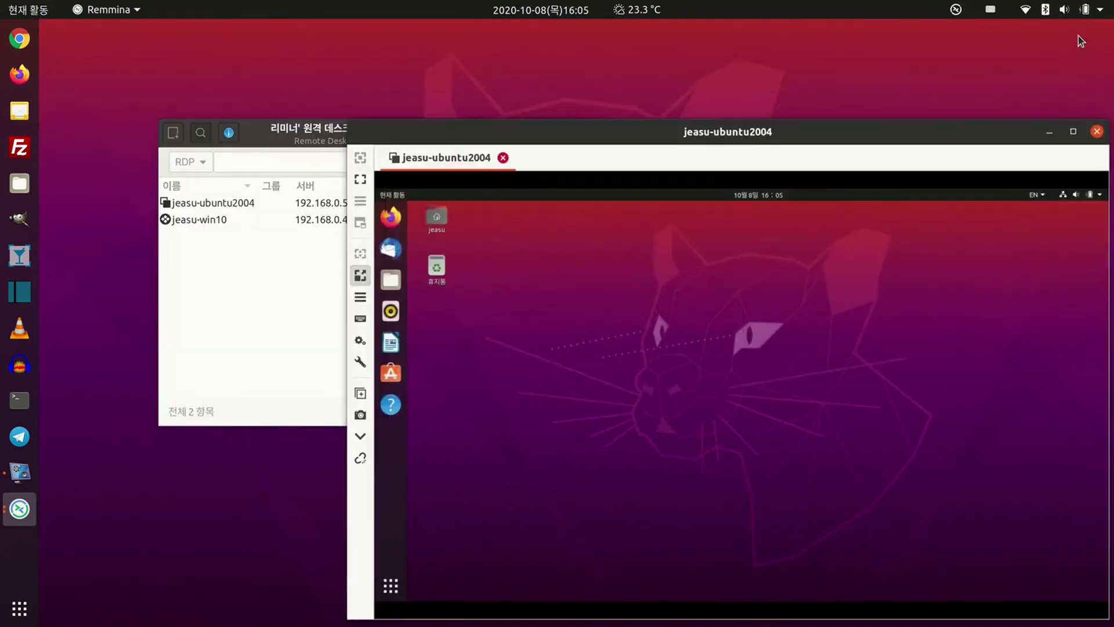
click(361, 460)
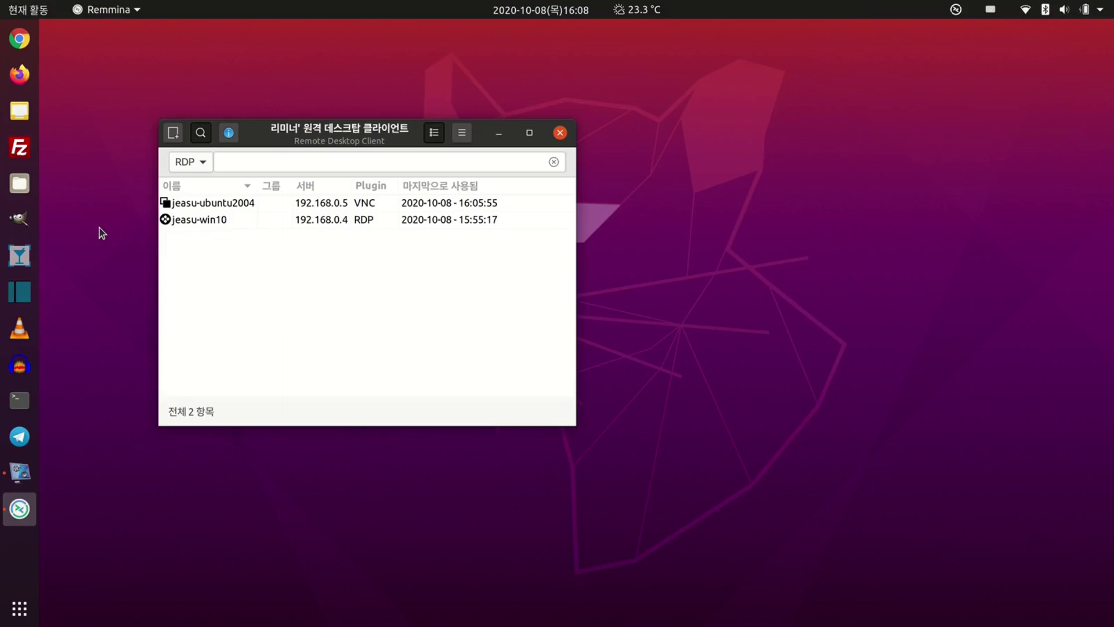
- Reopen the 'jeasu-ubuntu2004' VNC connection from the Remmina list
double_click(199, 202)
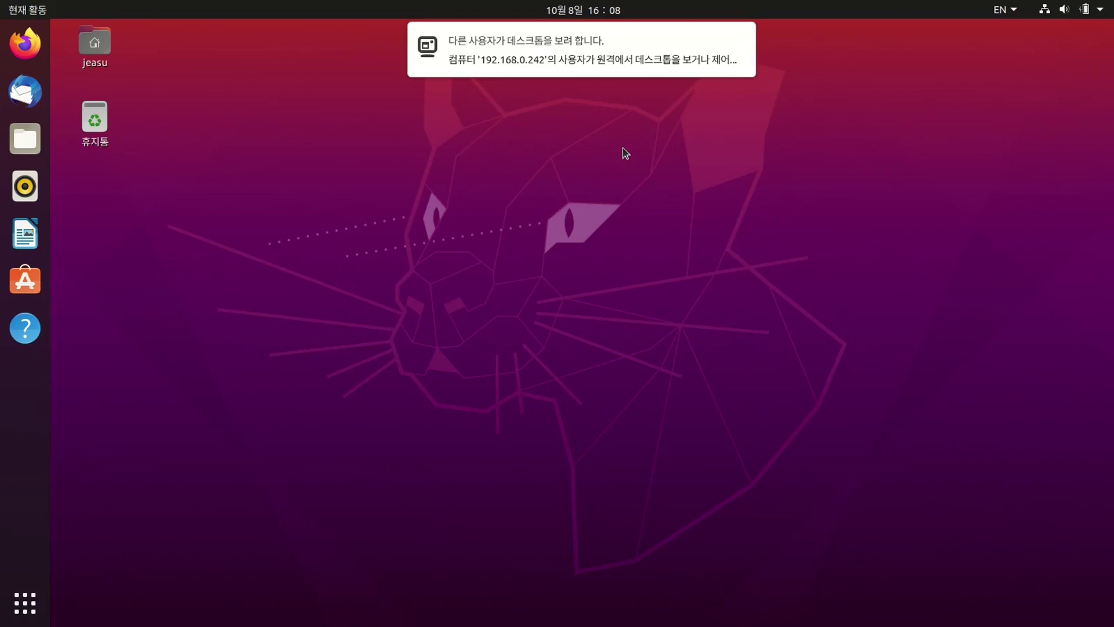
- Reveal the 거부/허용 buttons on the remote-desktop request notification from 192.168.0.242
mouse_move(637, 46)
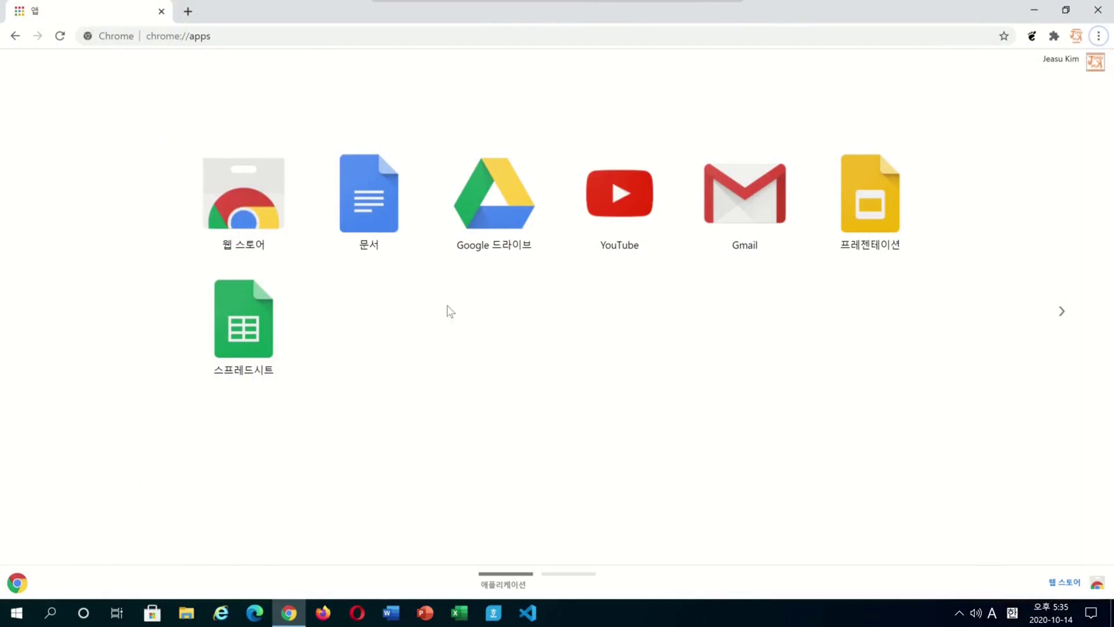
- Search the Web Store for 'remote desktop' and add the Chrome Remote Desktop extension on Windows
click(1077, 590)
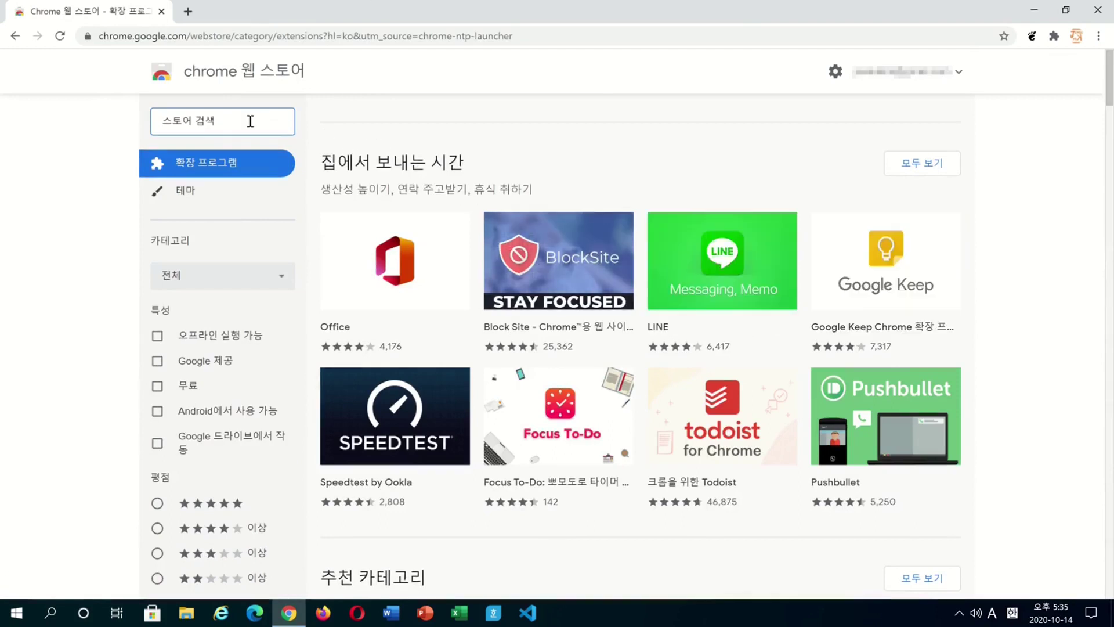
text(remote de)
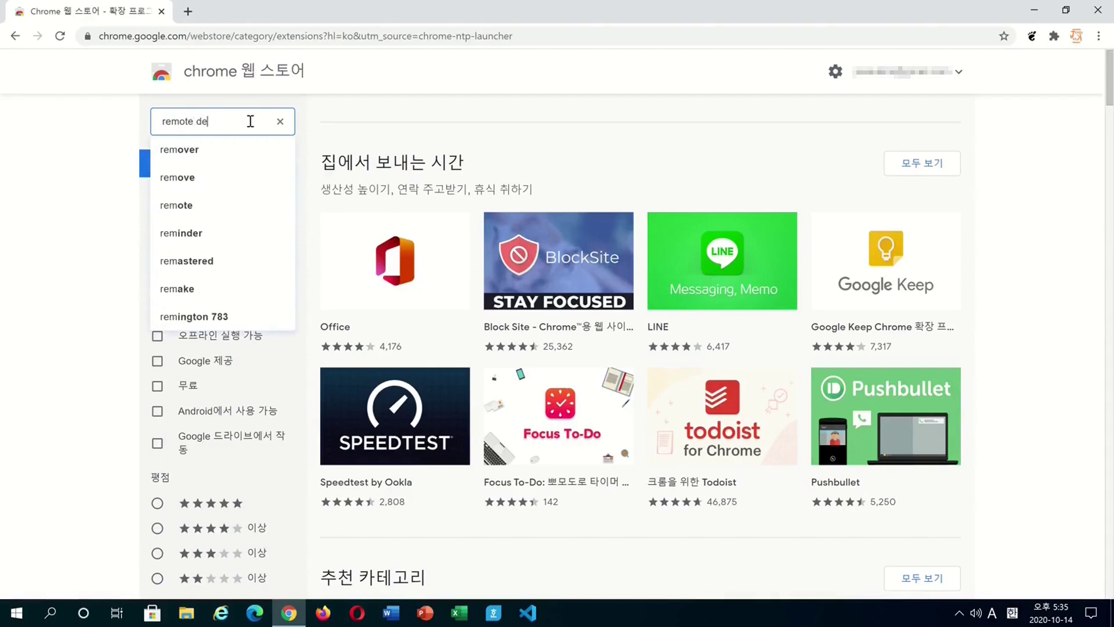
text(sktop)
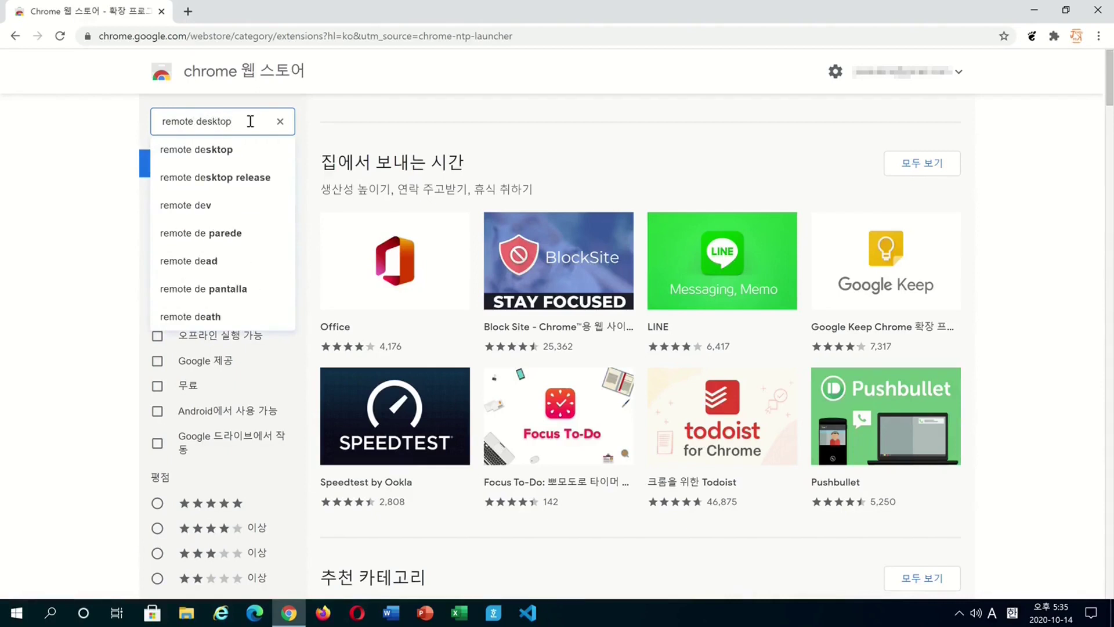
key(Return)
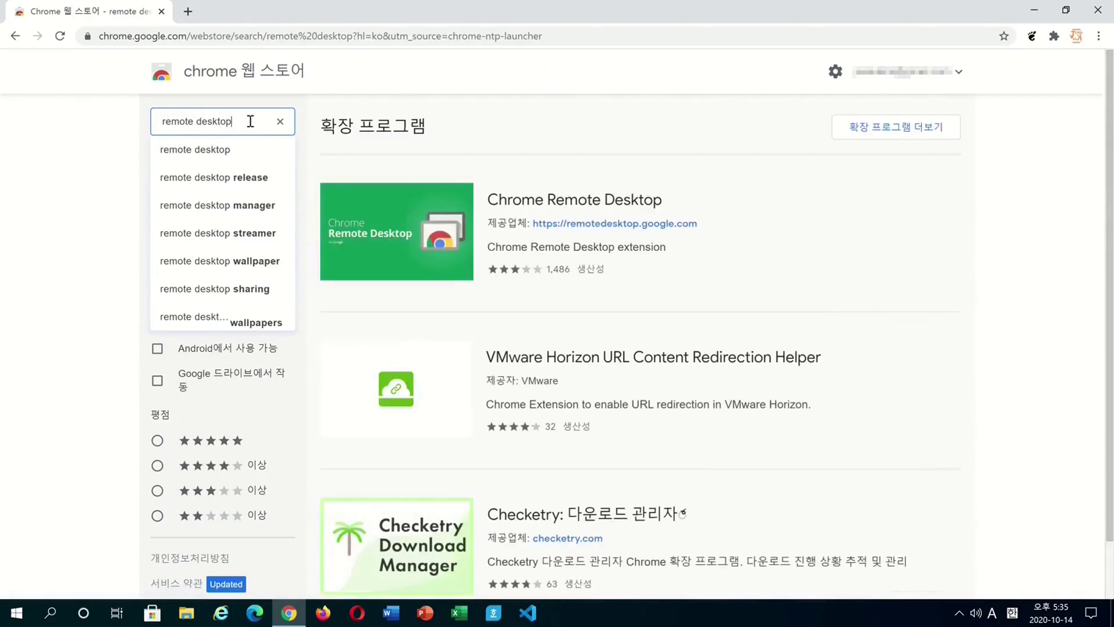
click(557, 200)
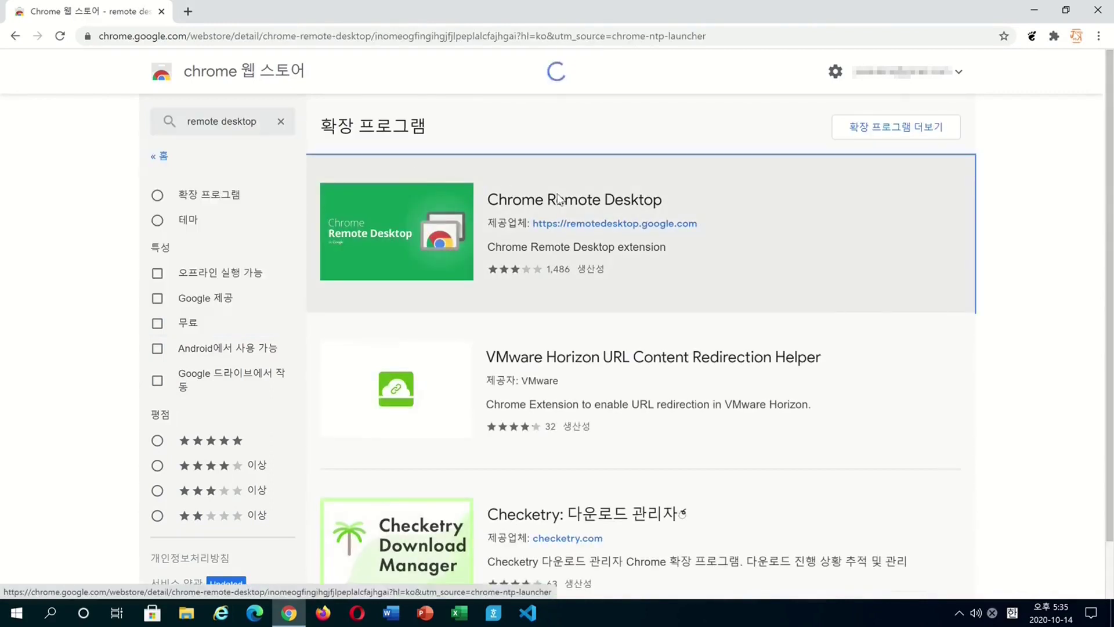
click(821, 170)
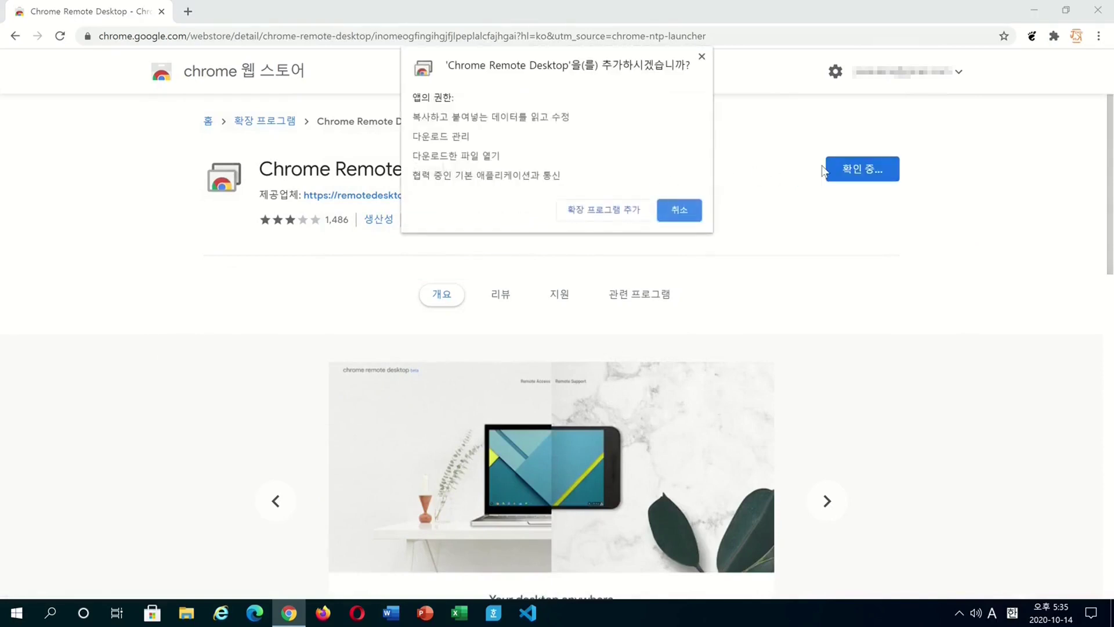
click(614, 210)
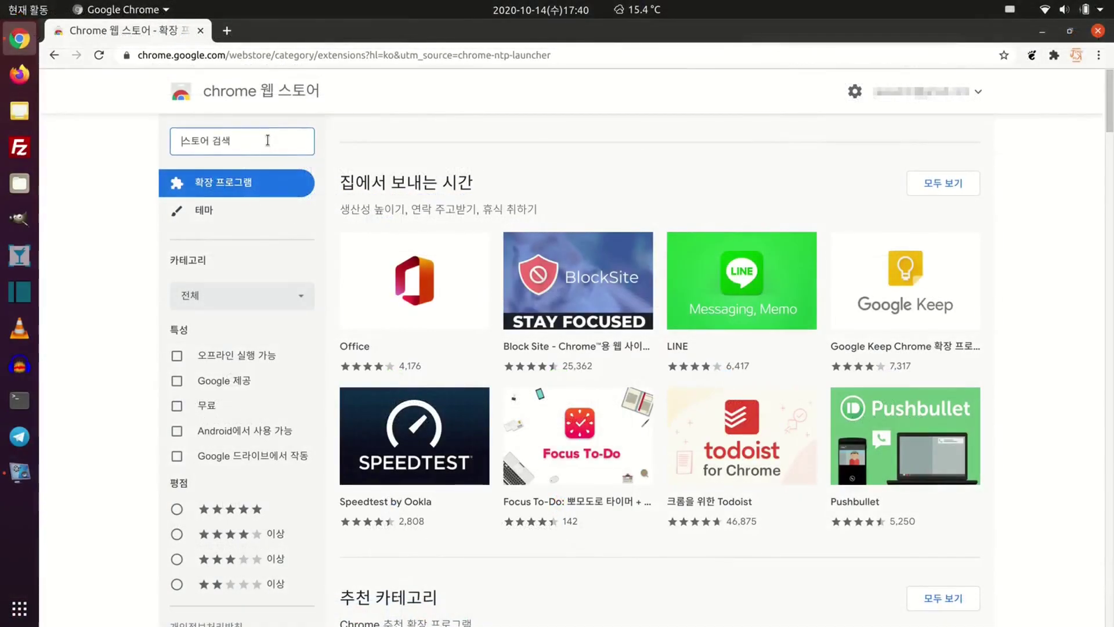
- Search 'remote desktop' in the Ubuntu Web Store and add the Chrome Remote Desktop extension
text(remote desktop)
key(Return)
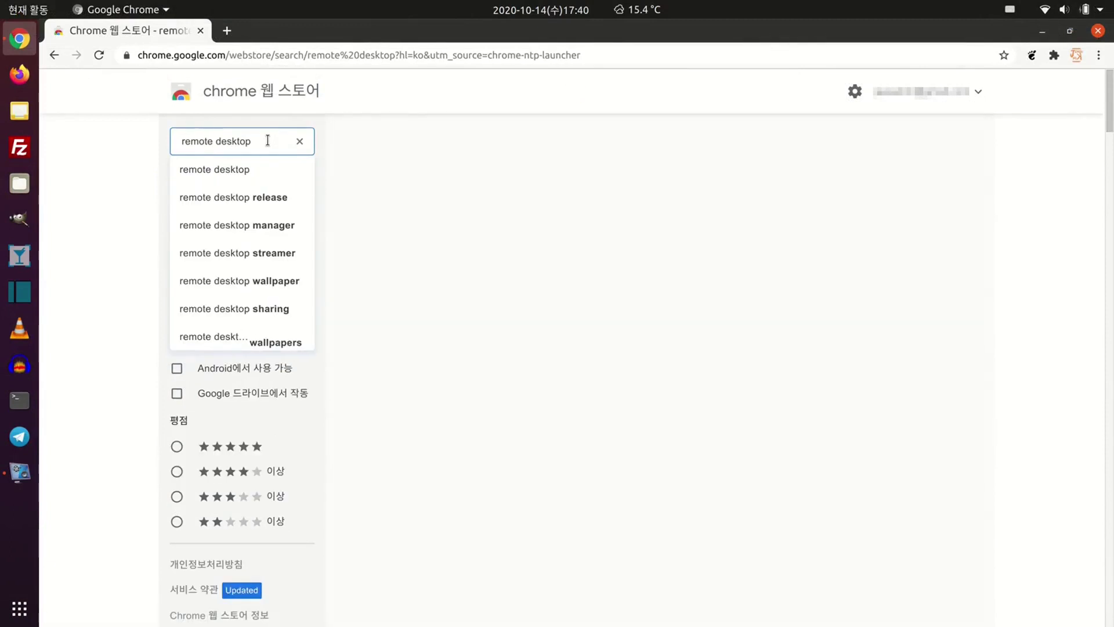
click(753, 219)
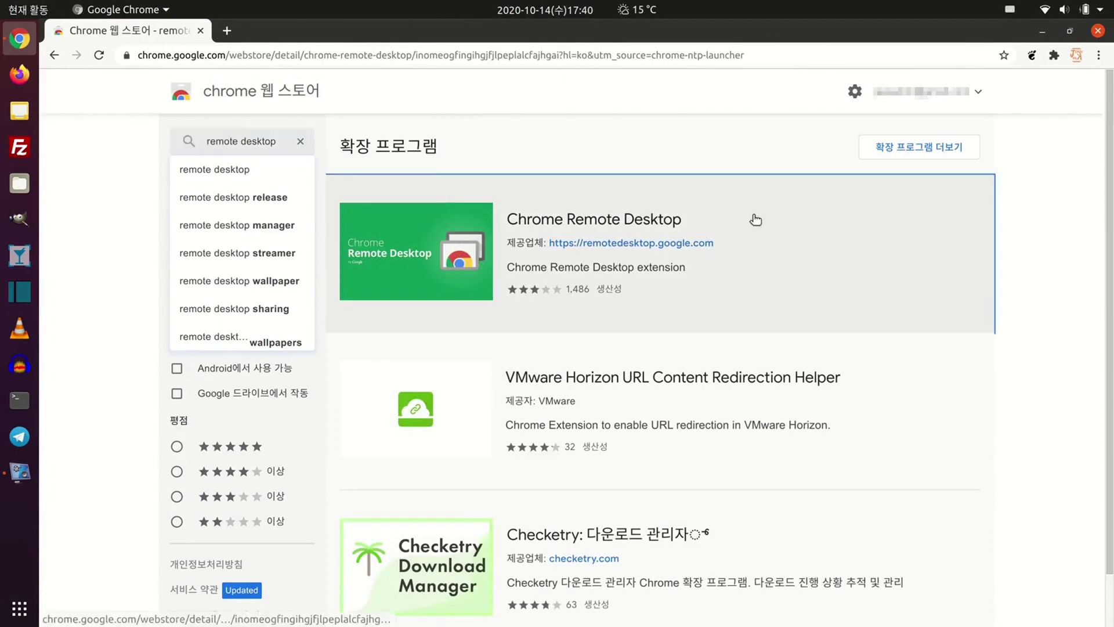
click(845, 195)
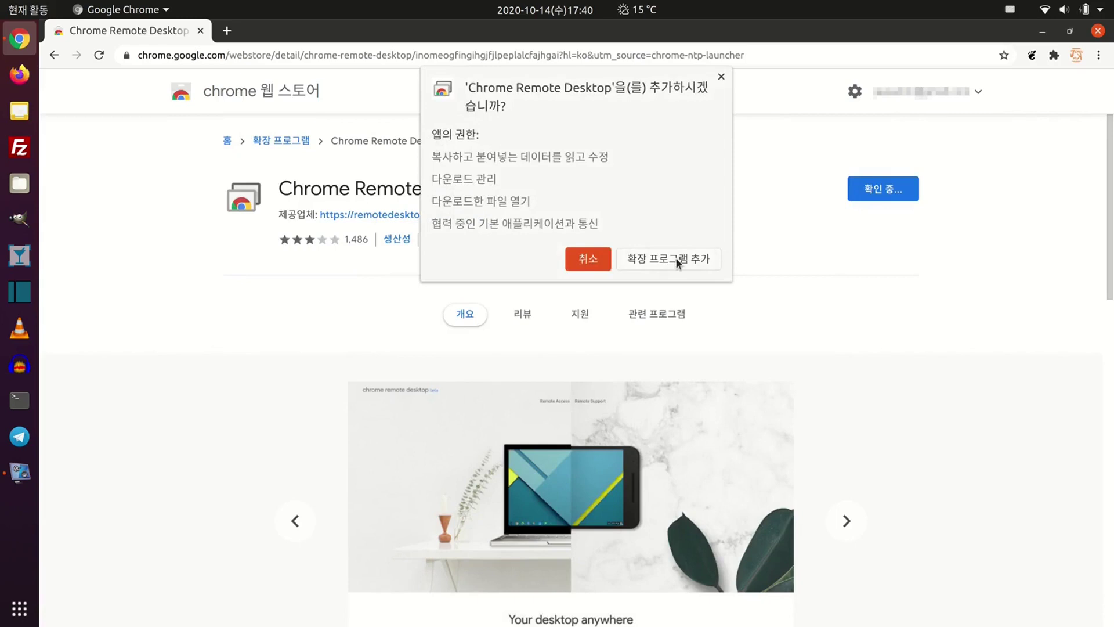
click(676, 258)
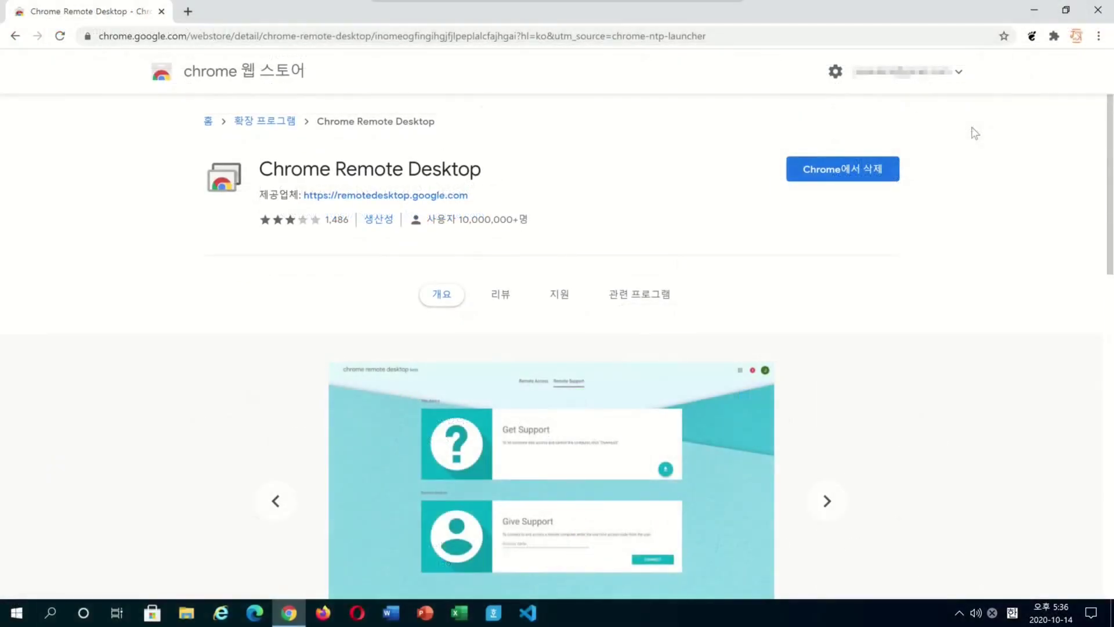
- Launch Chrome Remote Desktop, download the host installer and install the app with 설치
click(1055, 36)
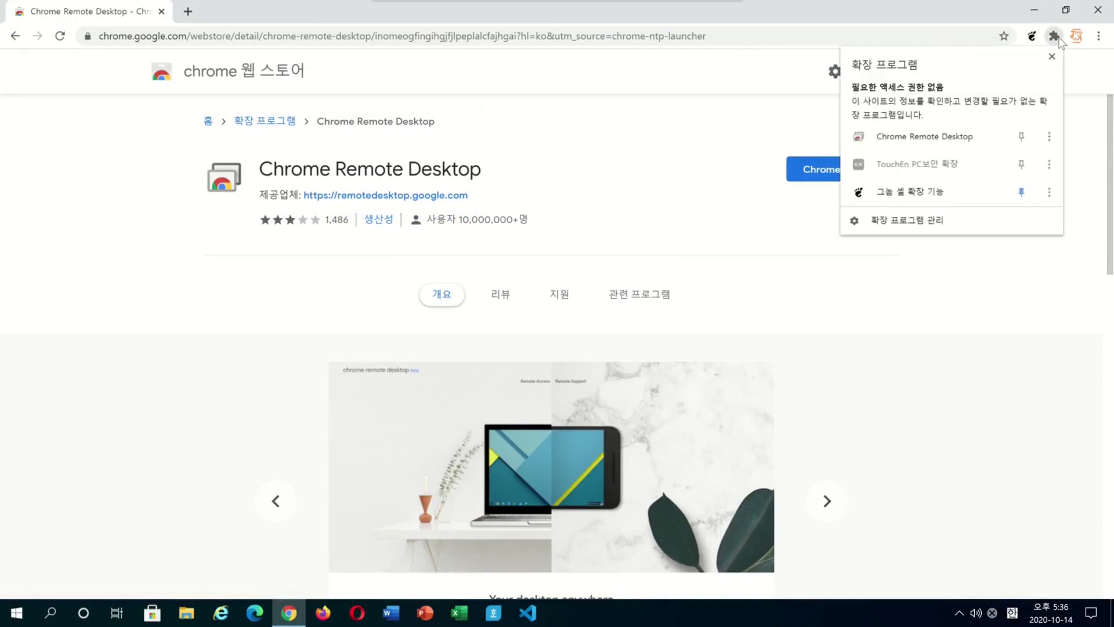
click(993, 140)
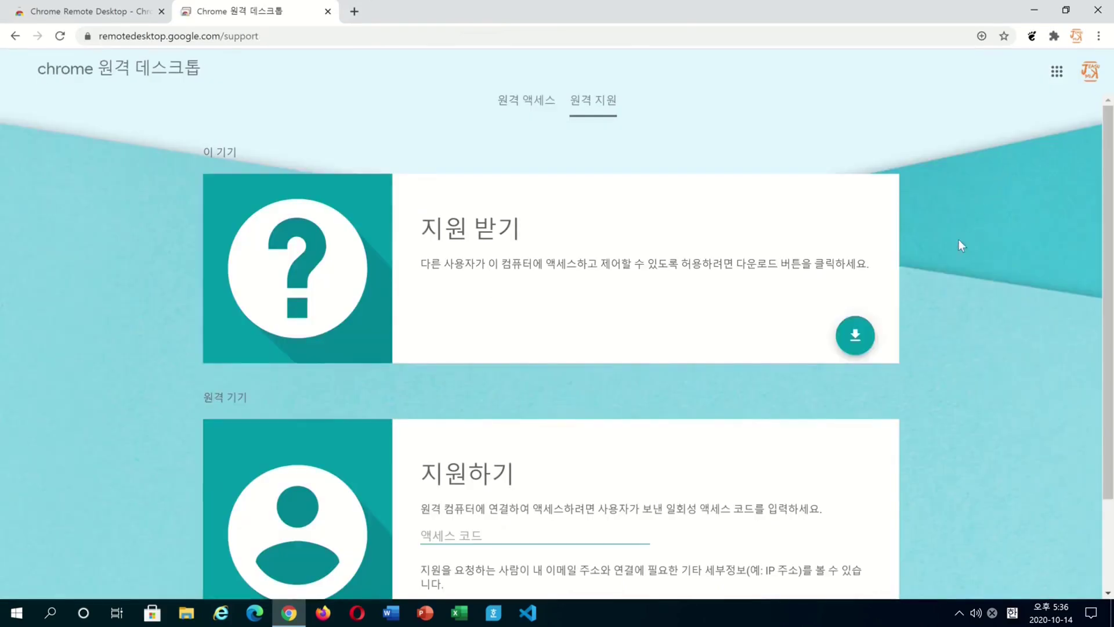
click(856, 336)
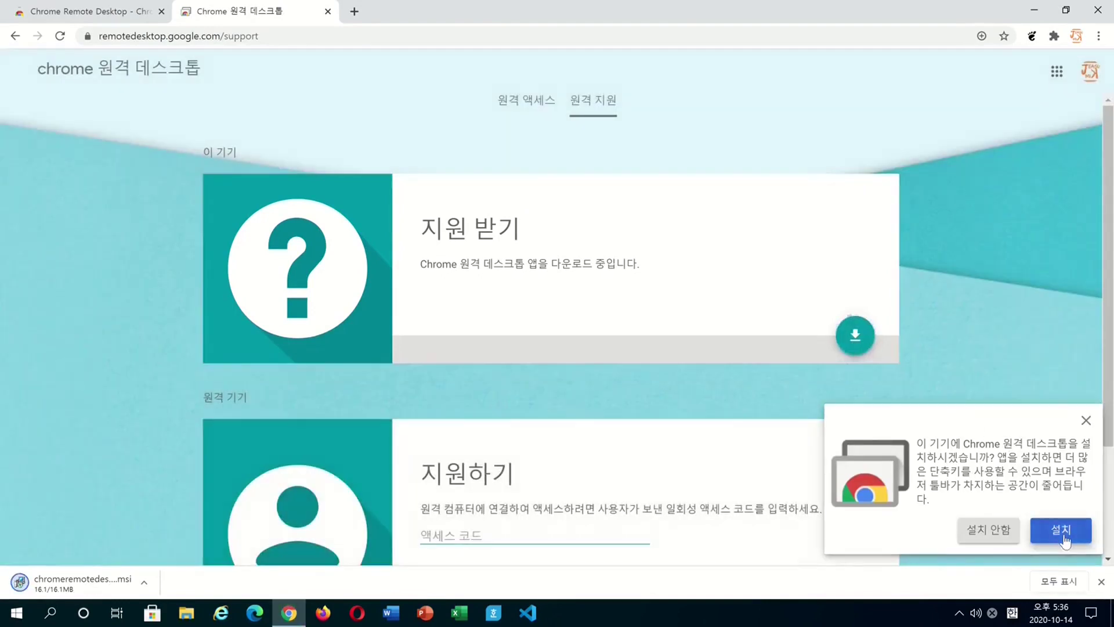
click(1066, 540)
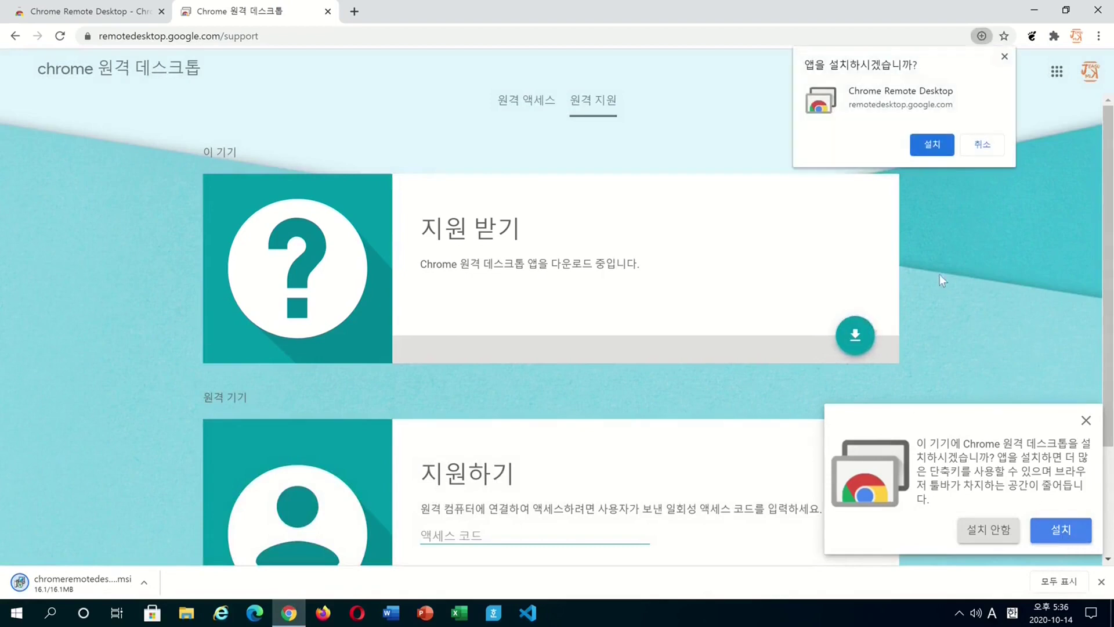
click(921, 151)
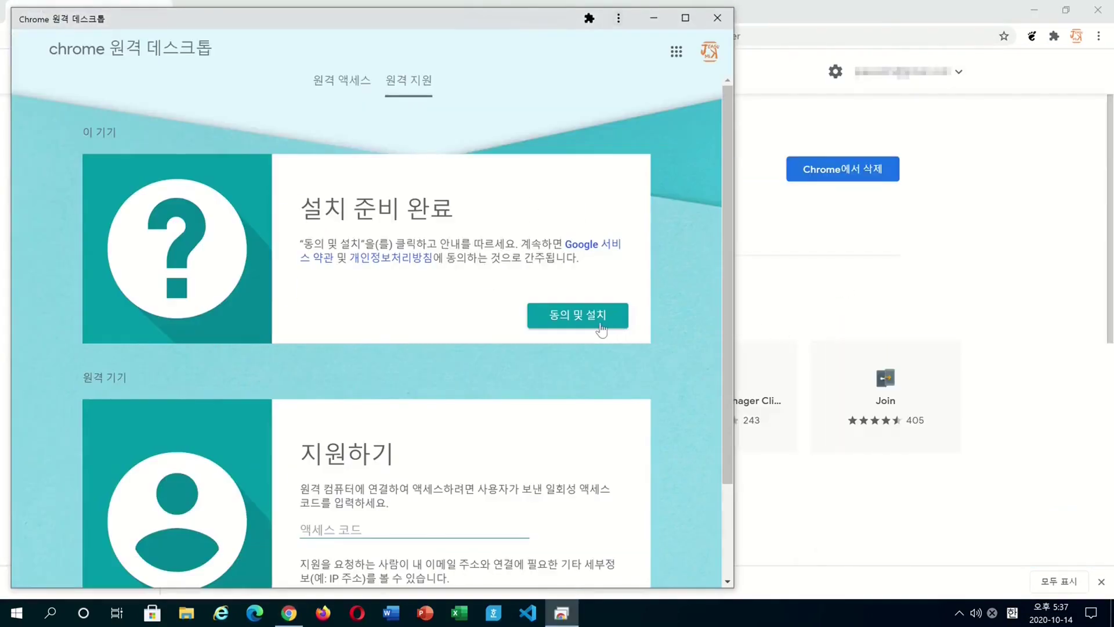
- Agree to the terms and run the Windows host installer, approving the file-open and UAC prompts
click(601, 331)
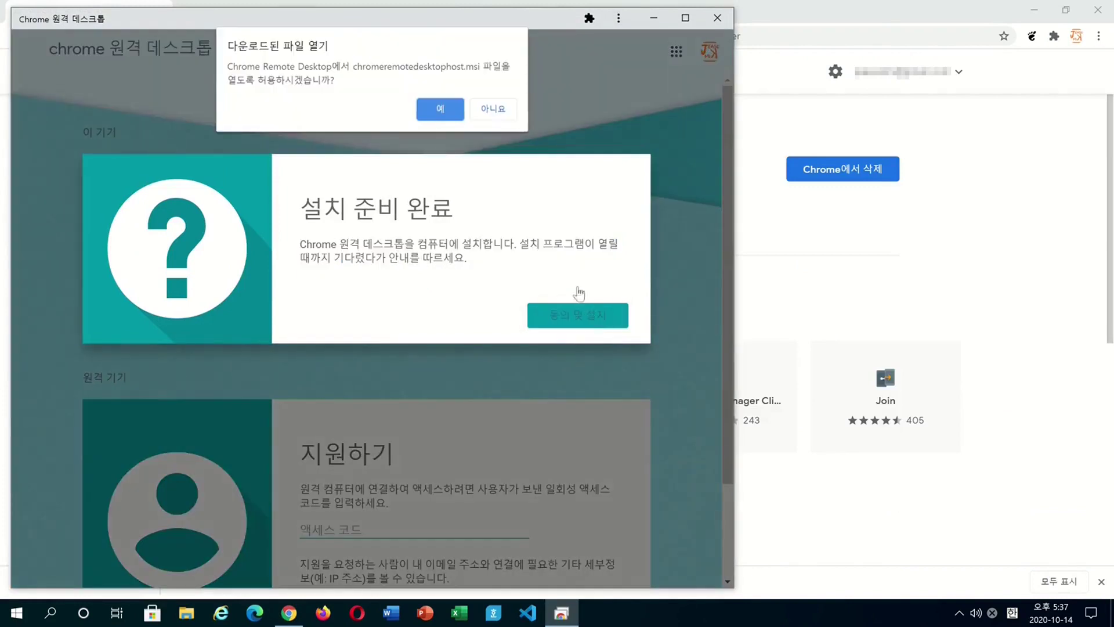
click(441, 109)
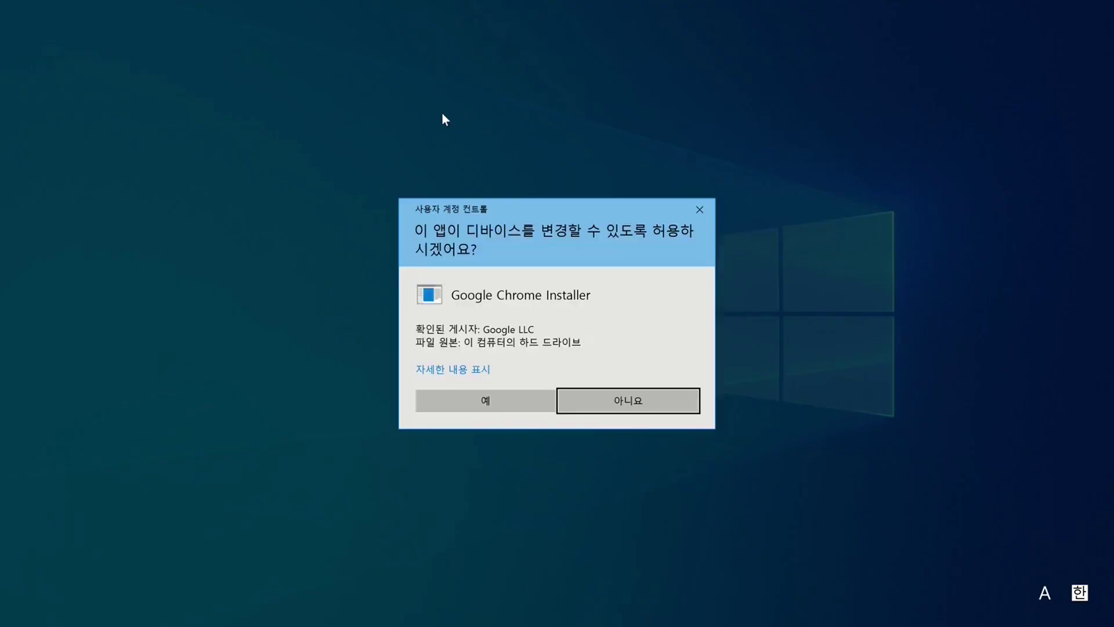
click(512, 399)
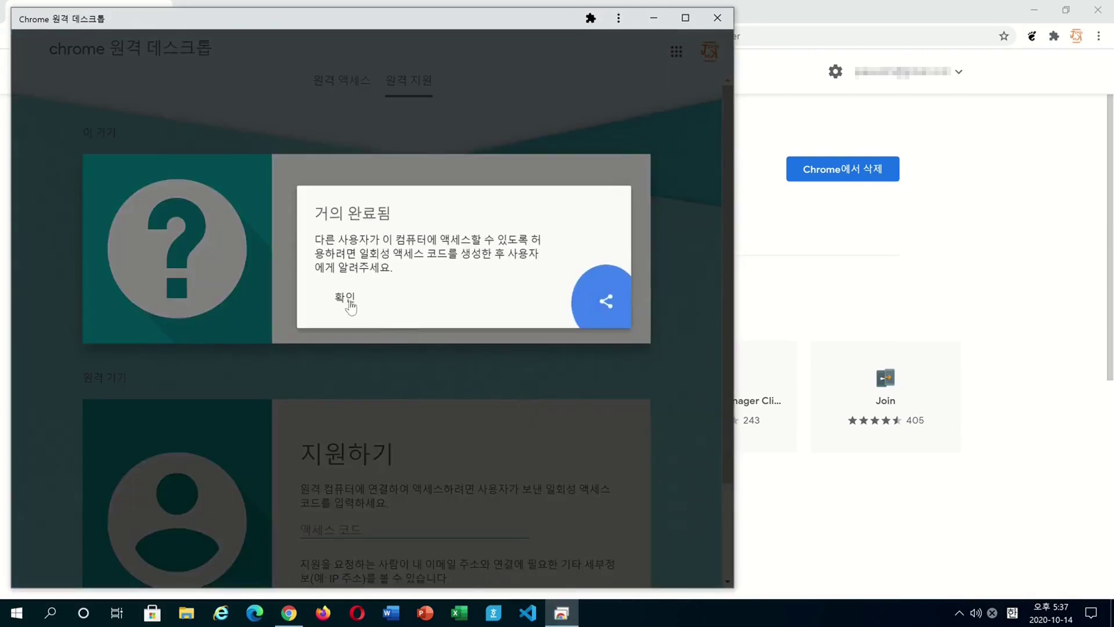
click(348, 299)
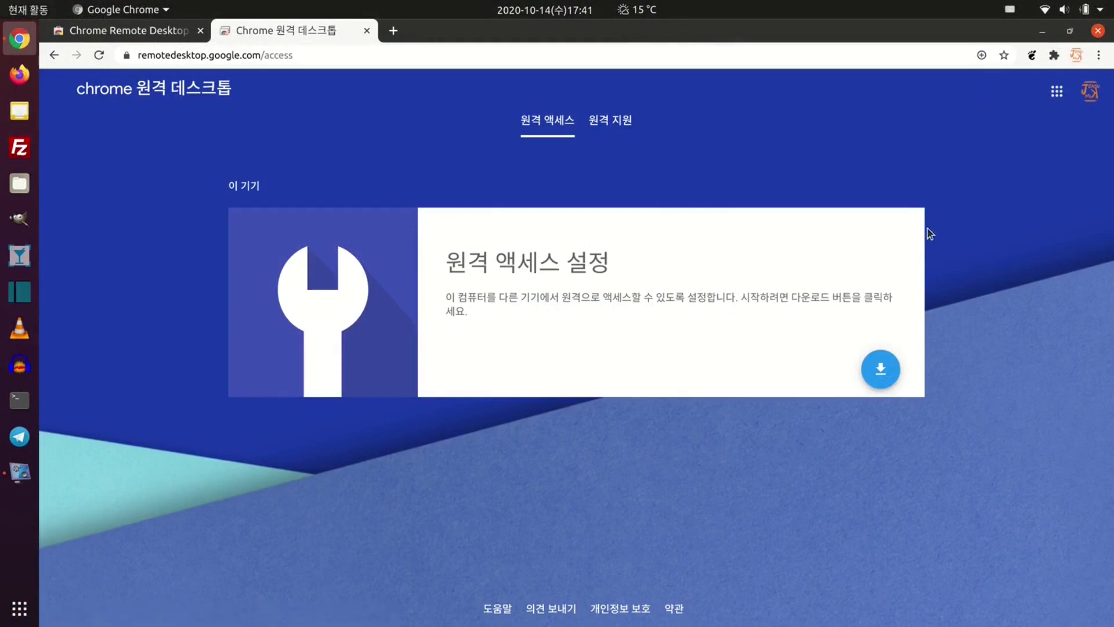
- Download the Ubuntu host package chrome-remote-desktop_current_amd64.deb and accept the terms to open it
click(890, 367)
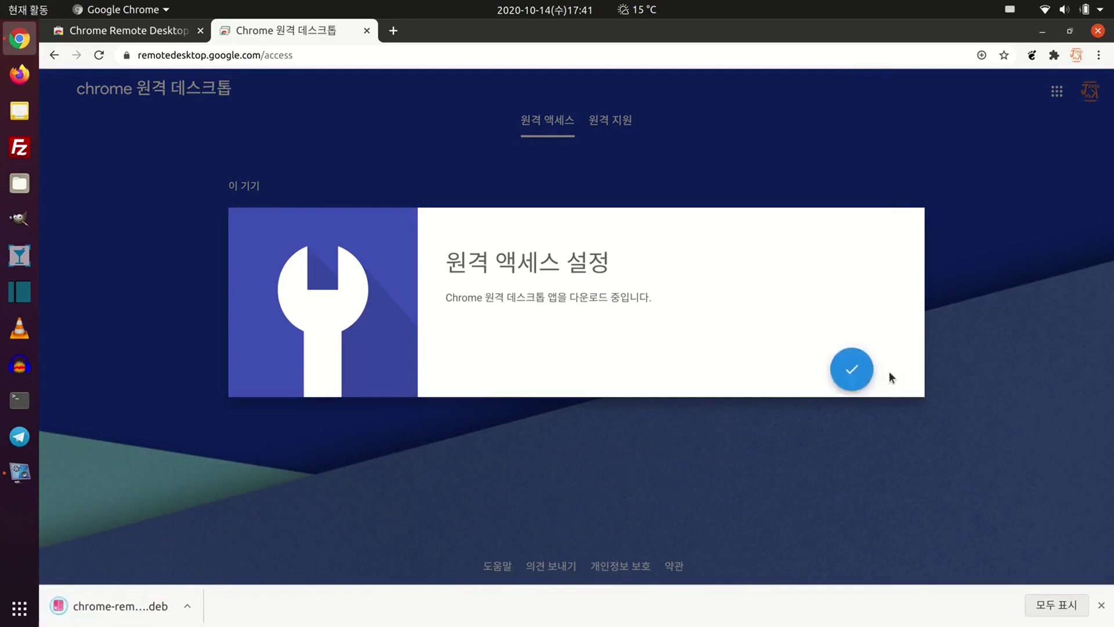
click(892, 376)
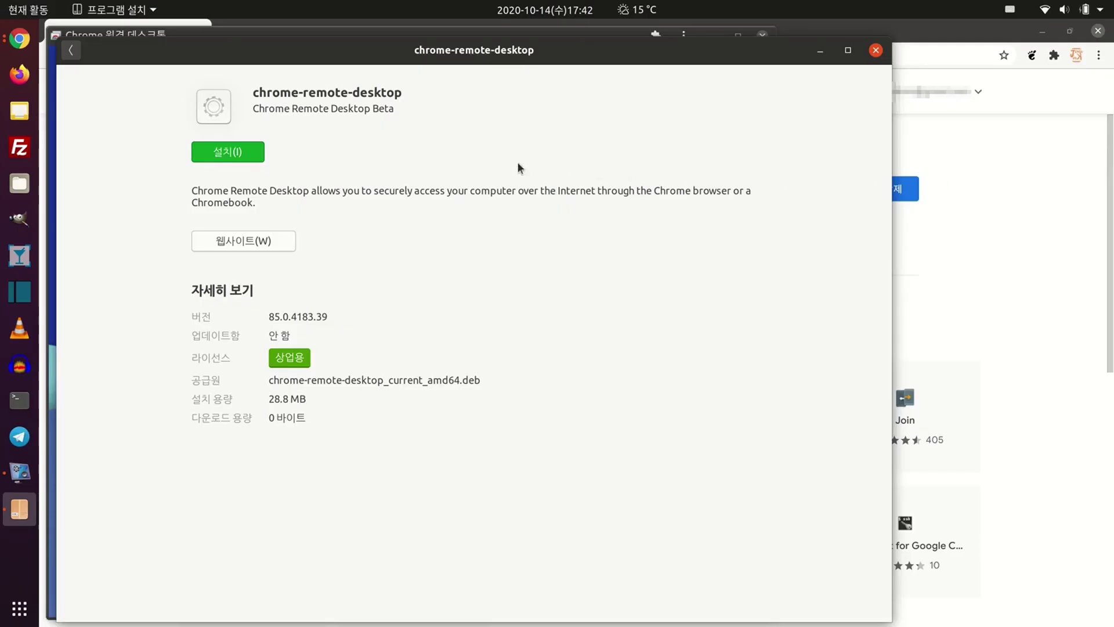
- Install chrome-remote-desktop with the account password, then move the chrome-…-Default.desktop launcher to ~/.local/share/applications/
click(255, 154)
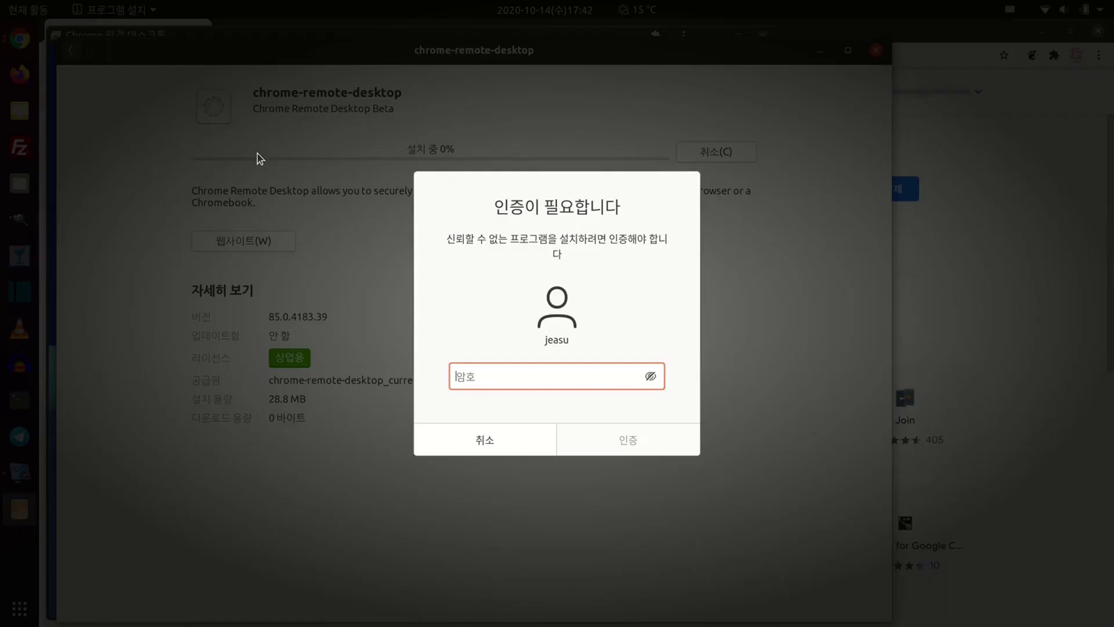
text(*)
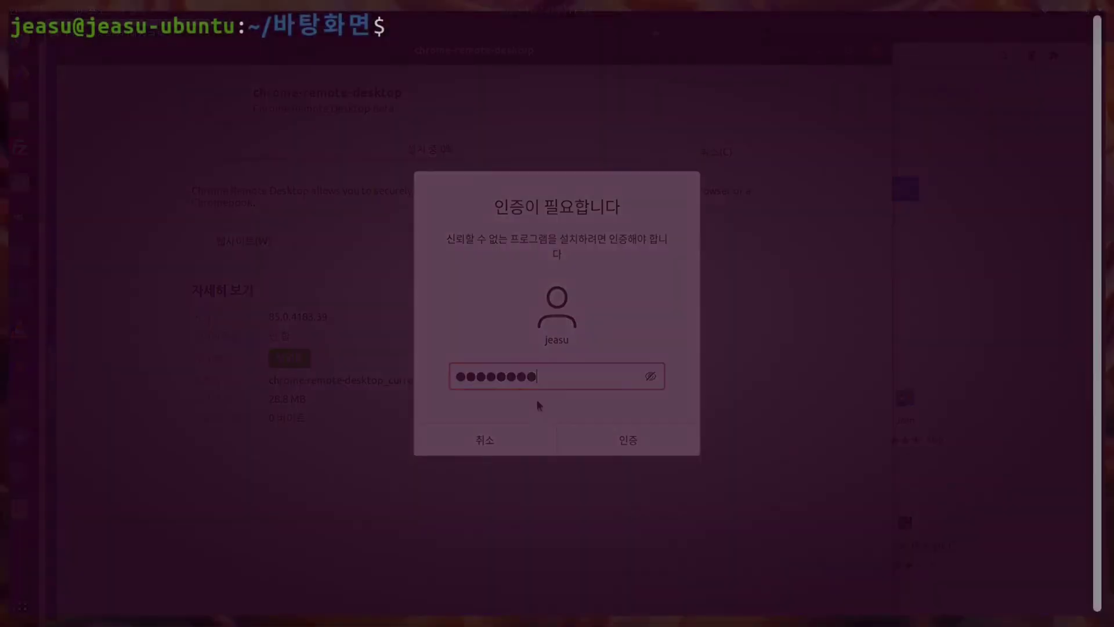
text(mv chrome-efmjfjelnicpmdcmfikempdhlmainjcb-Default.desktop ~/.l)
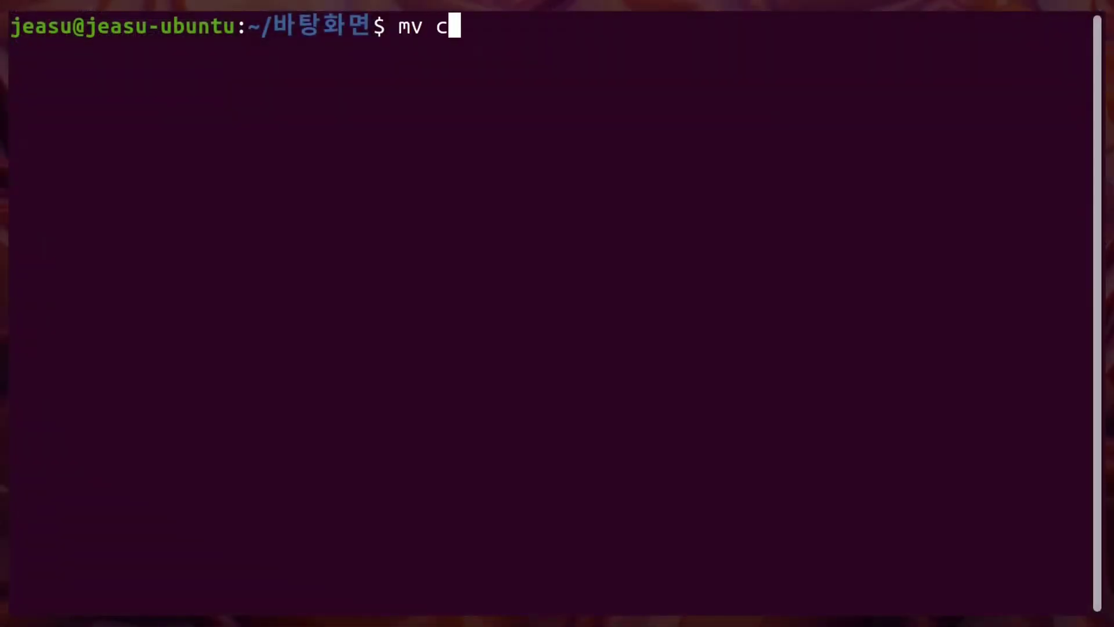
key(Tab)
text(~/.l)
key(Tab)
text(sh)
key(Tab)
text(a)
key(Tab)
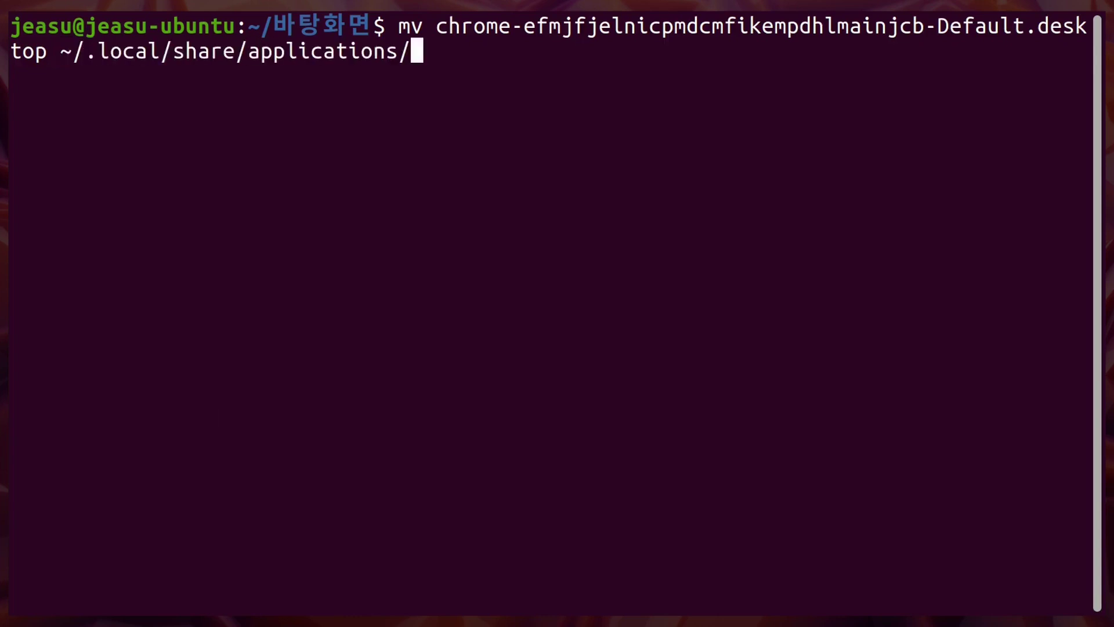
key(Return)
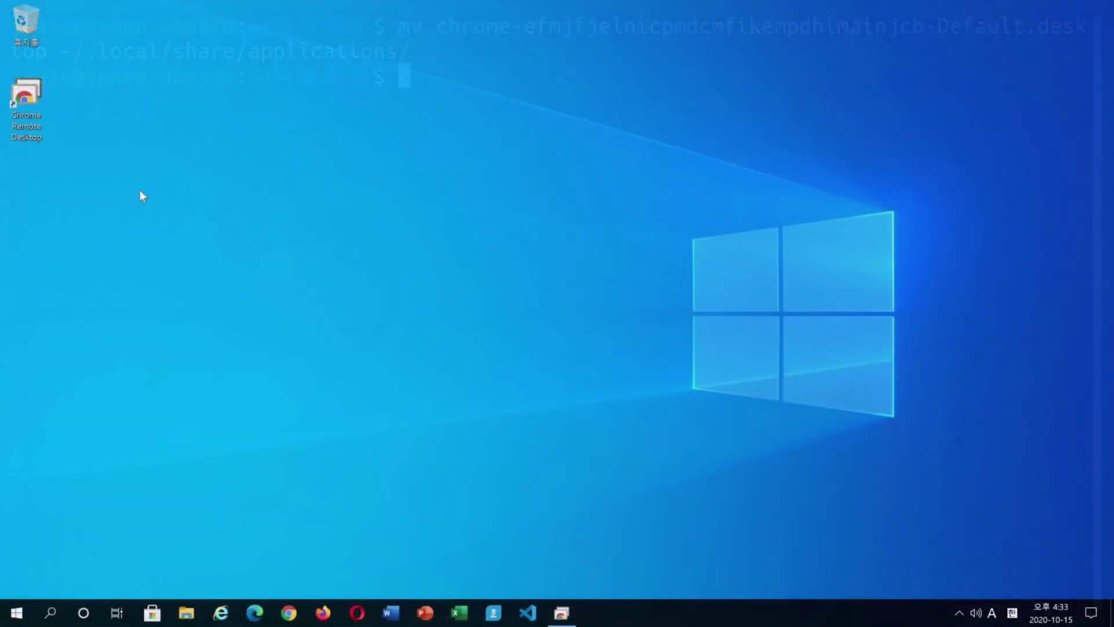
- Launch Chrome Remote Desktop on Windows, generate a one-time access code, and copy it
double_click(27, 88)
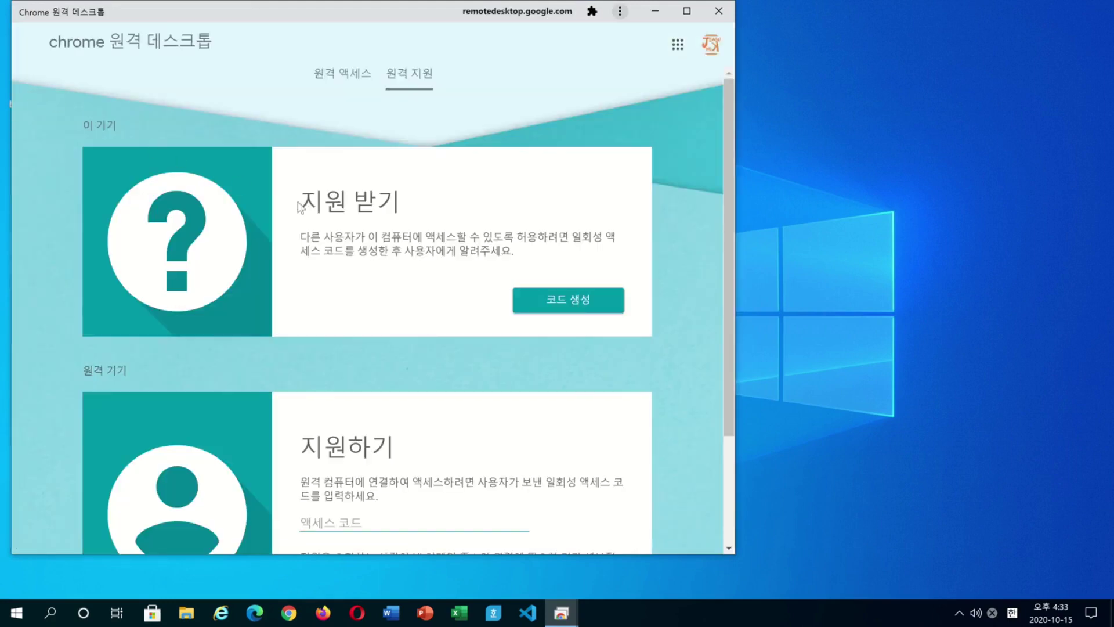
click(524, 299)
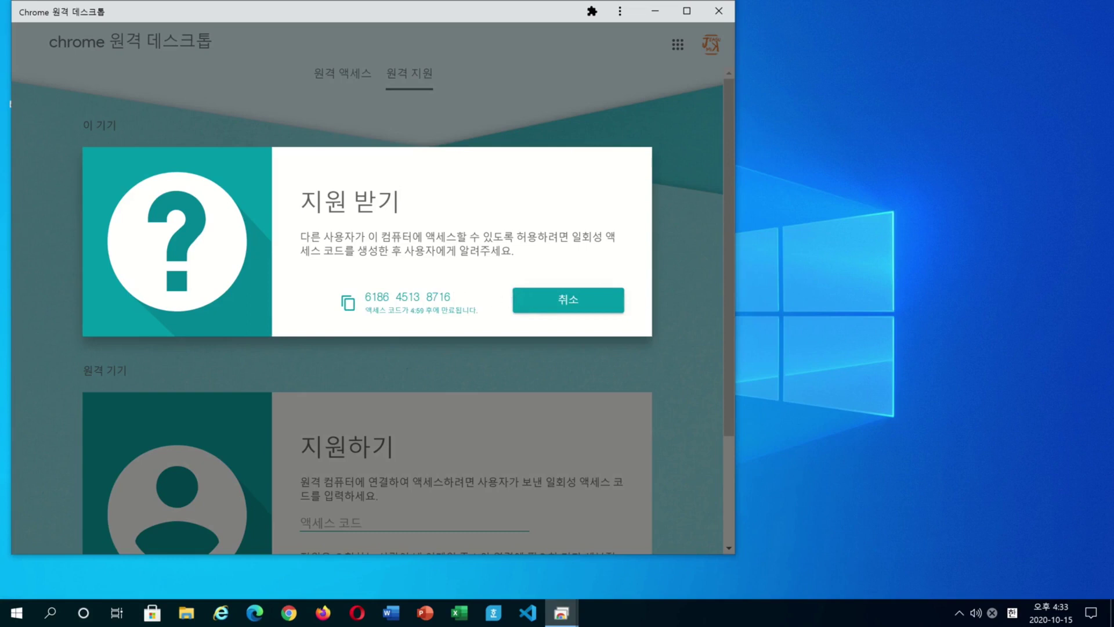
click(347, 304)
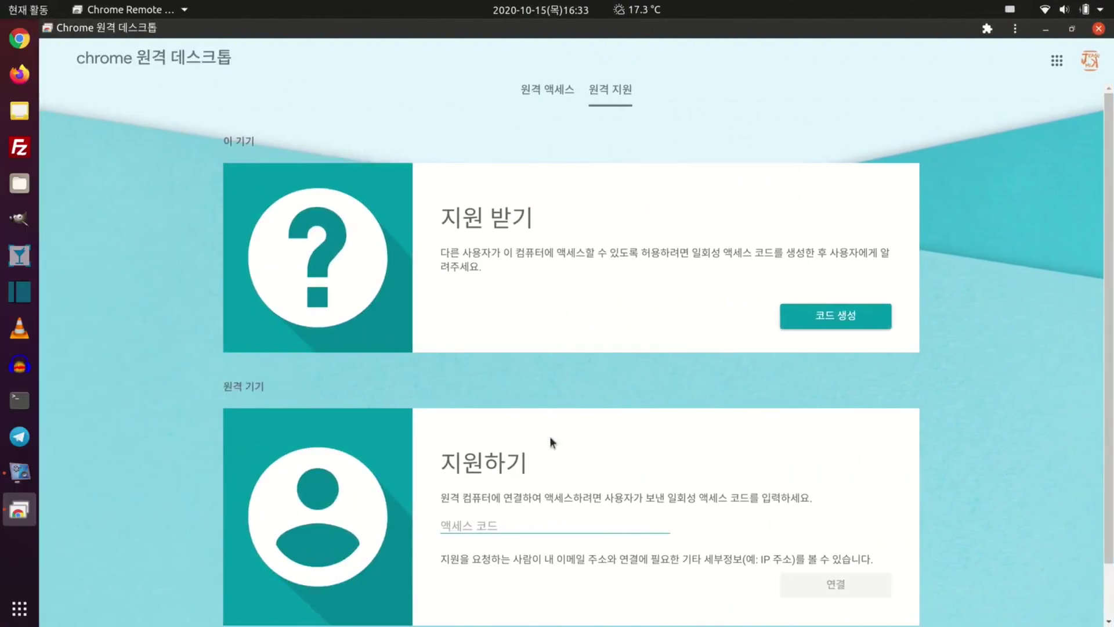
- Paste the copied access code into the 지원하기 field on Ubuntu and connect
click(545, 518)
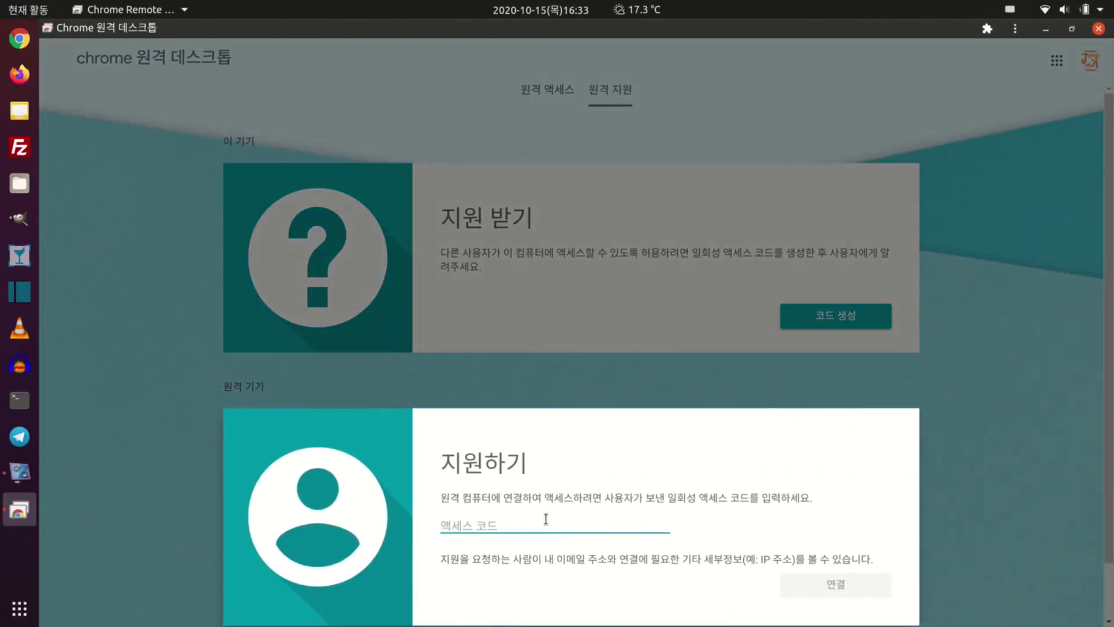
key(ctrl+v)
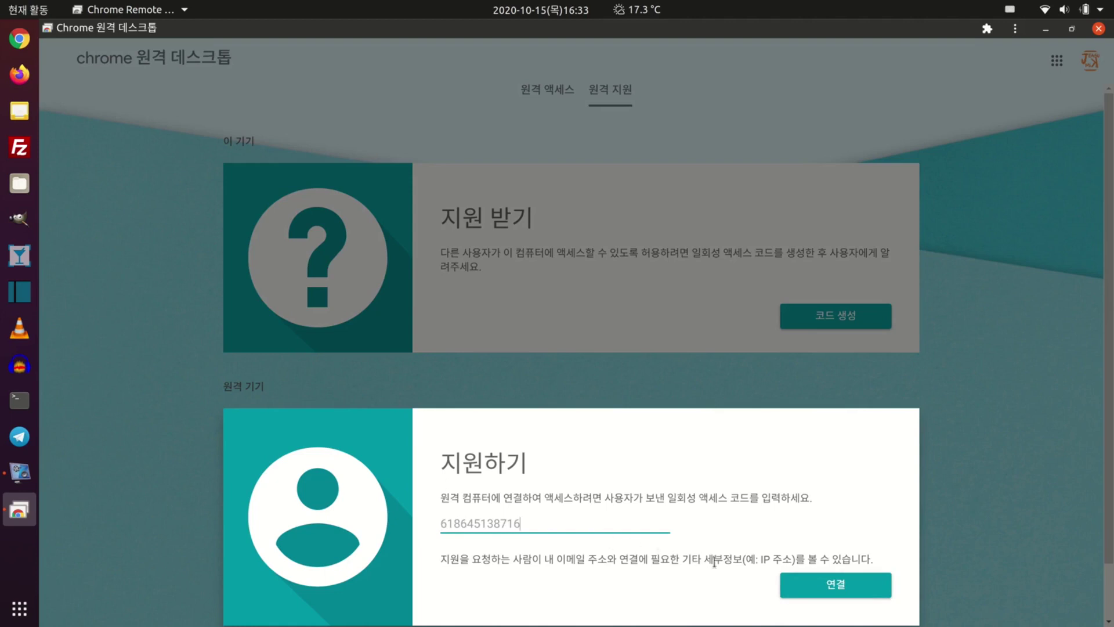
click(799, 588)
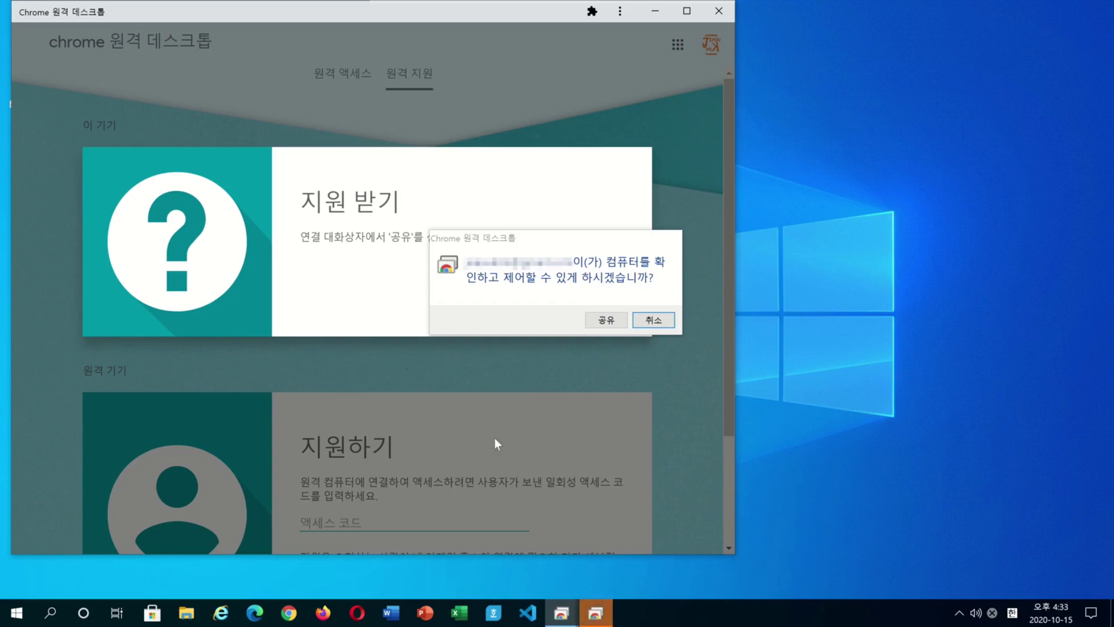
- Approve sharing on Windows with 공유, then minimize the support window to reveal the remote desktop
click(596, 324)
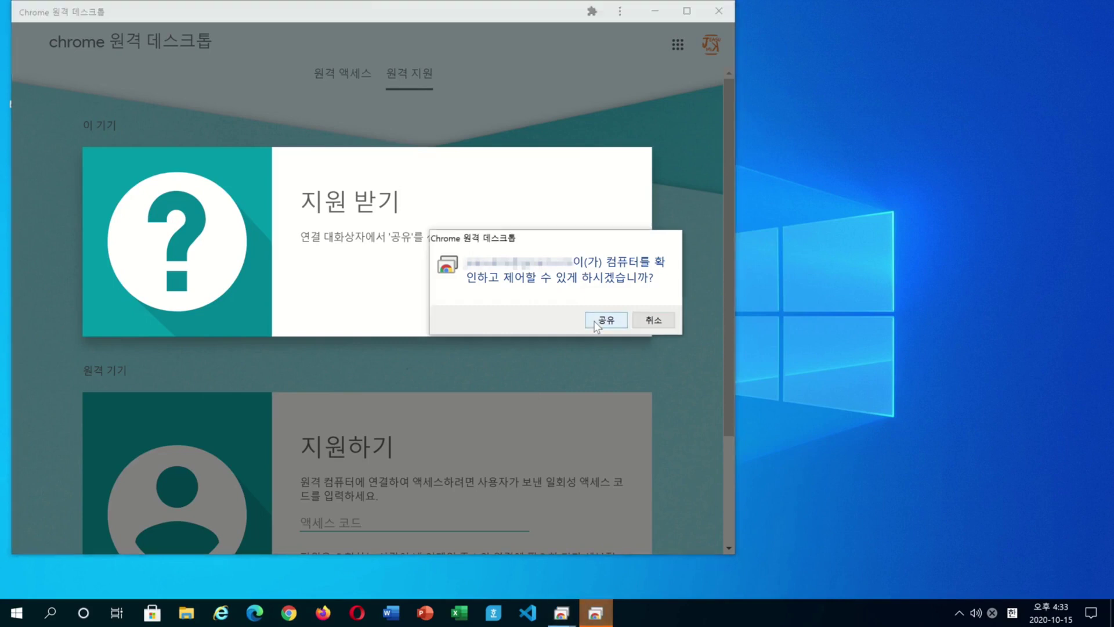
click(603, 321)
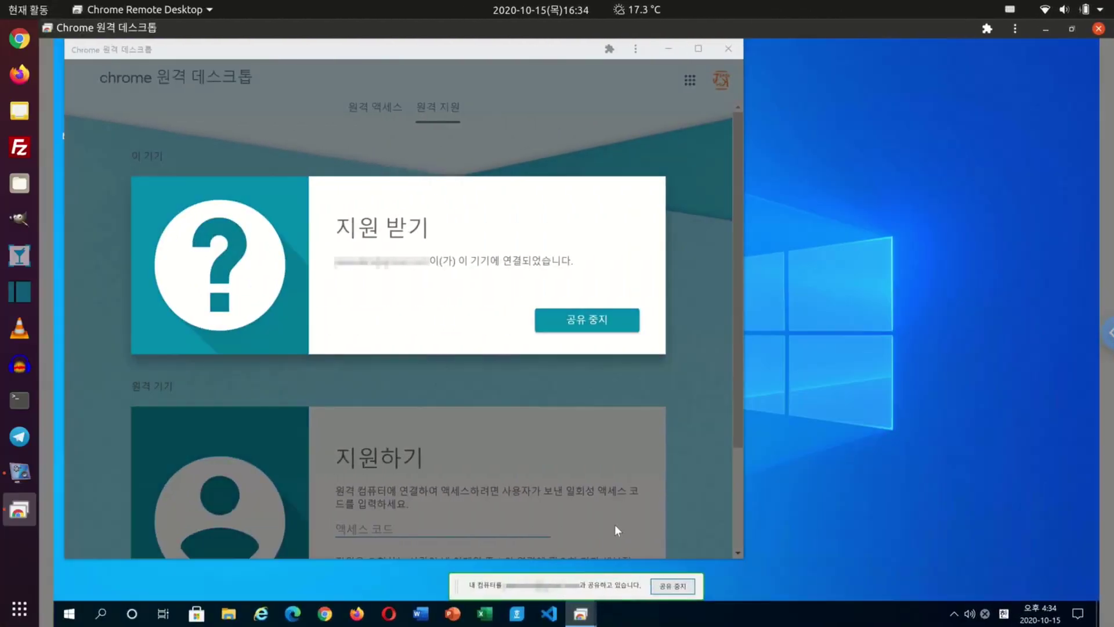
click(615, 525)
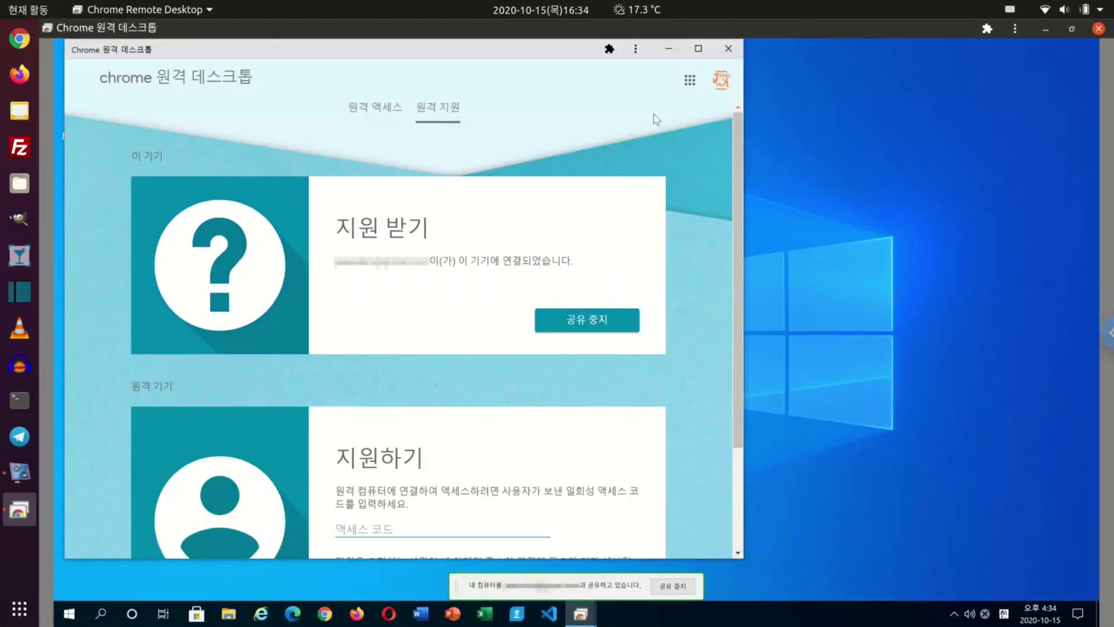
click(665, 47)
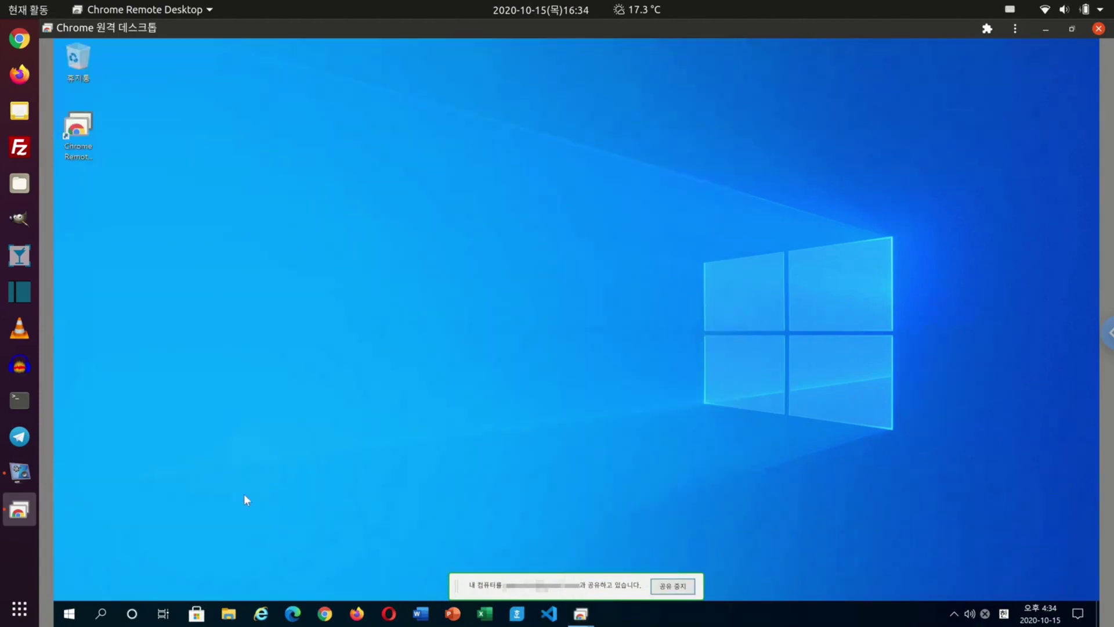
- Open the remote Start menu and its power options, close it, then click 공유 중지
click(69, 615)
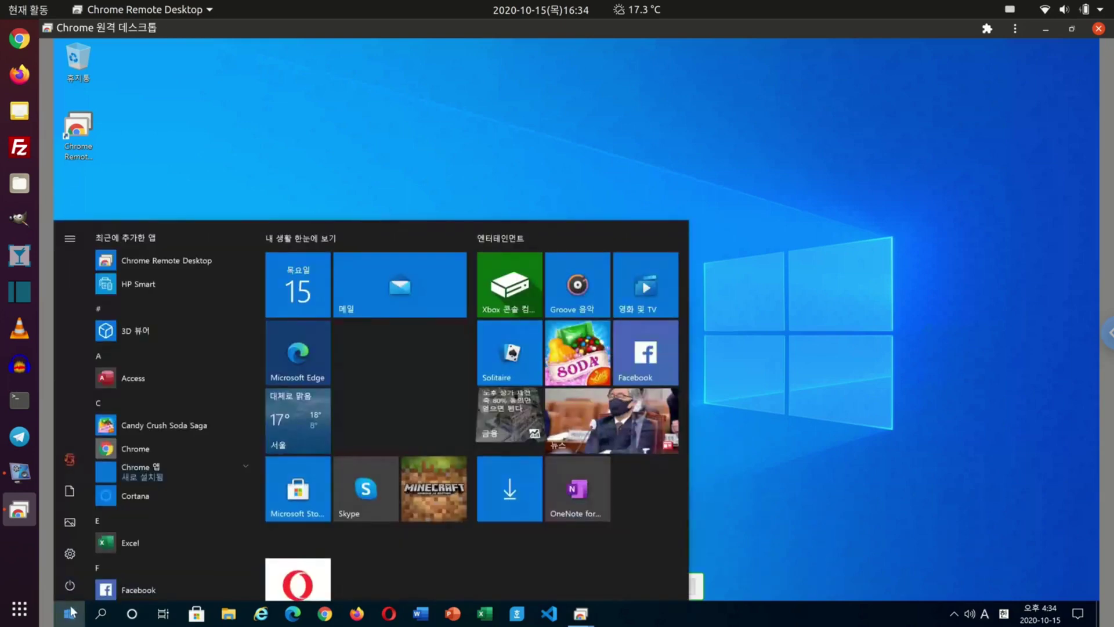
click(71, 588)
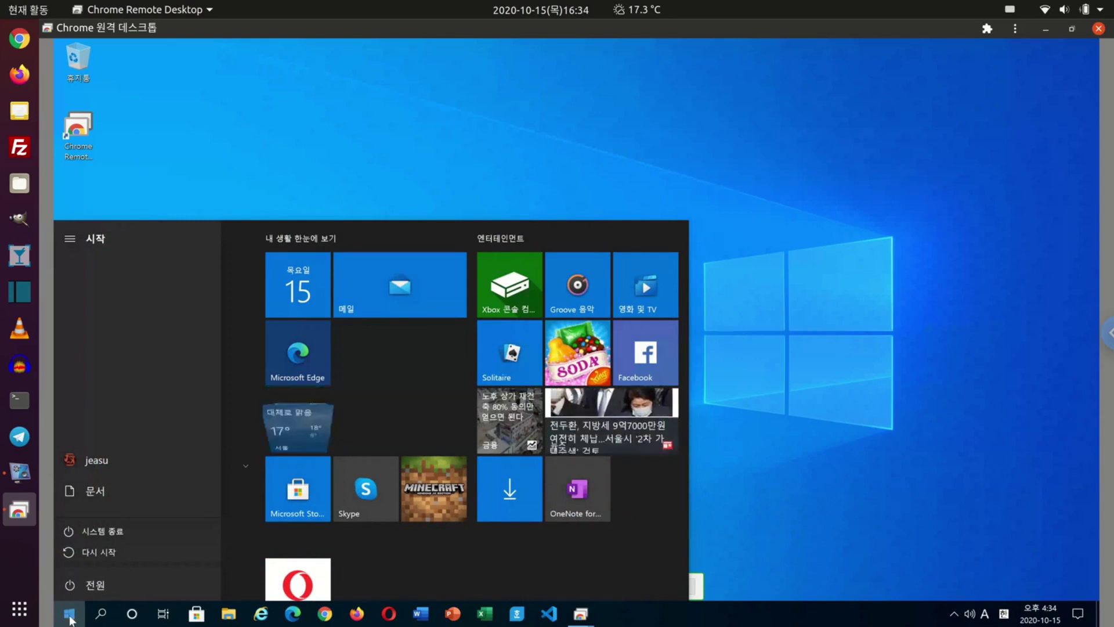
click(70, 616)
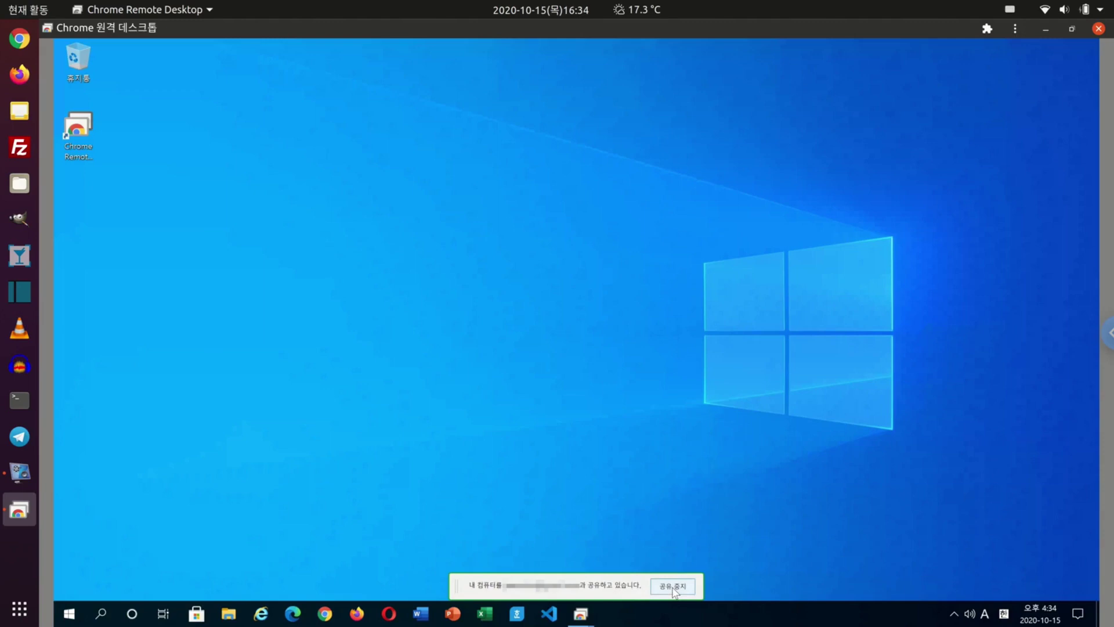
click(673, 587)
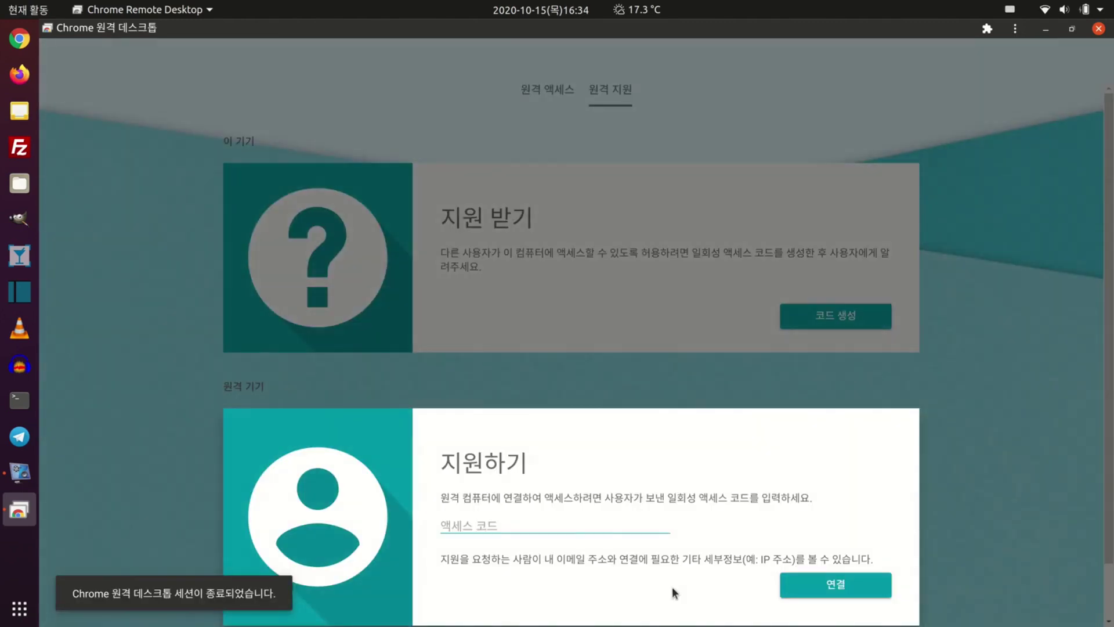